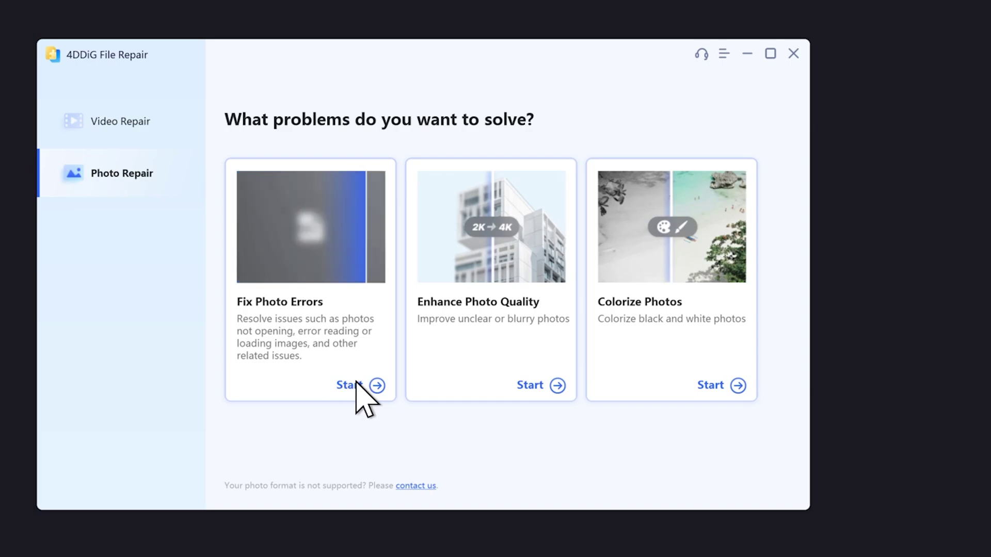
# Open Fix Photo Errors and load six corrupted JPEGs, beach corrpt.jpg through drink-input-4.jpg
pyautogui.click(315, 350)
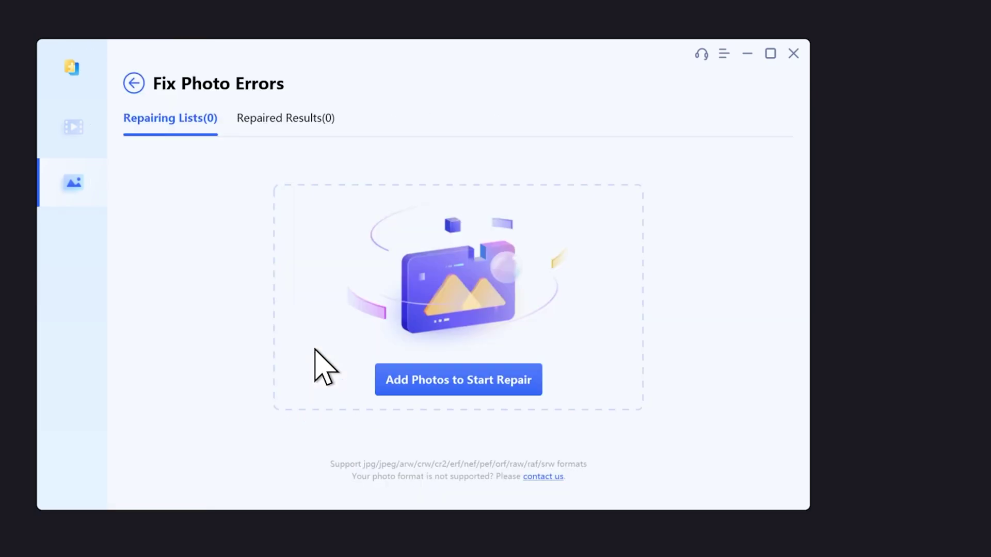
pyautogui.click(459, 381)
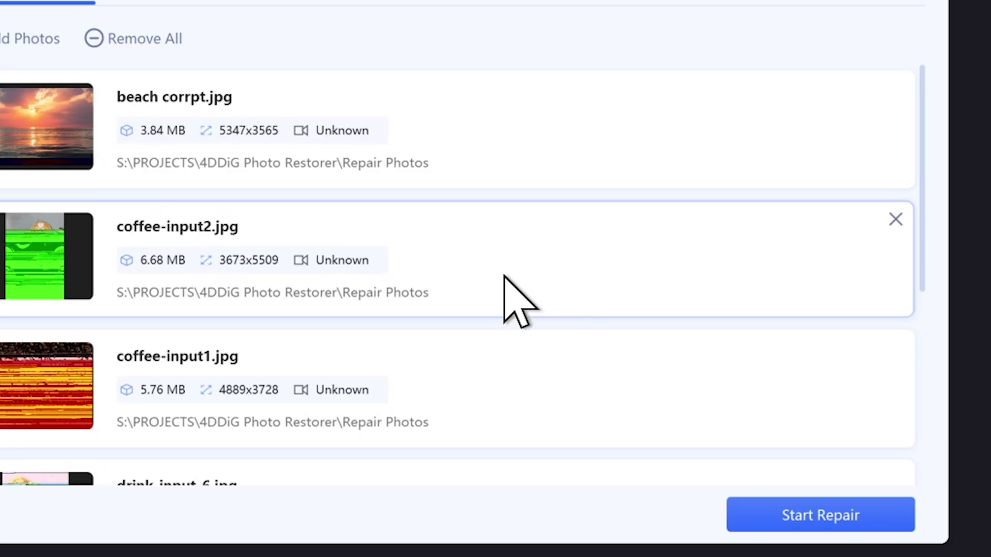
pyautogui.scroll(-3, 465, 292)
pyautogui.scroll(-2, 457, 300)
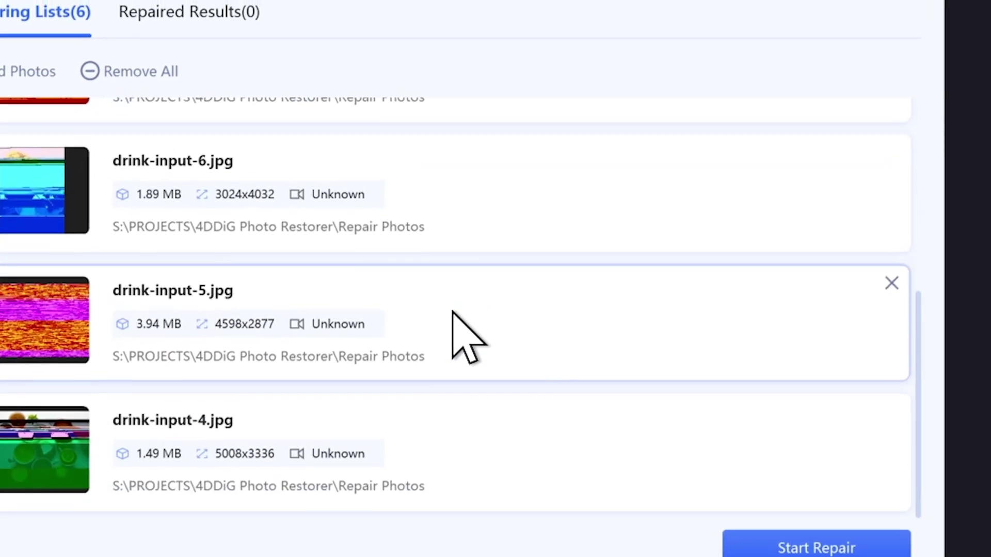
pyautogui.scroll(3, 455, 320)
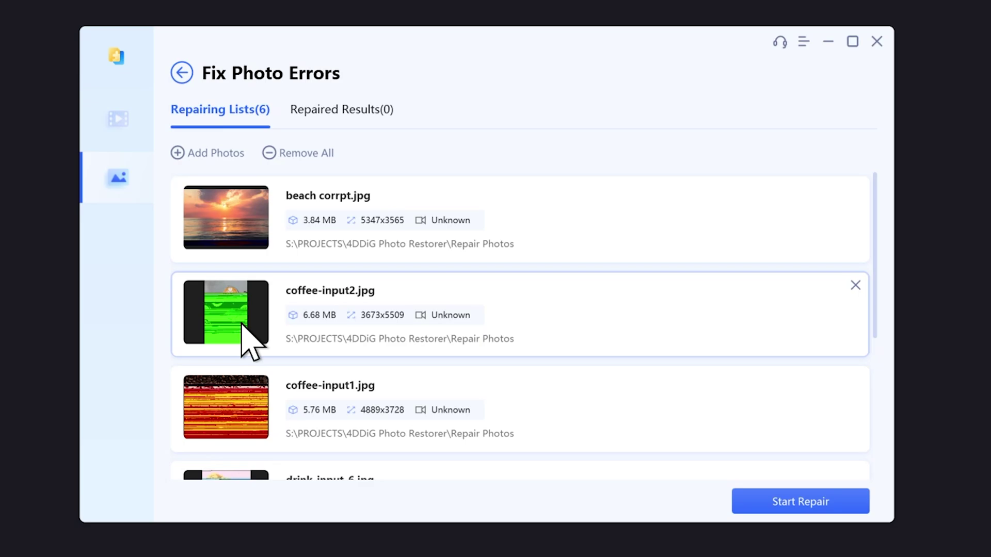
pyautogui.scroll(-5, 242, 244)
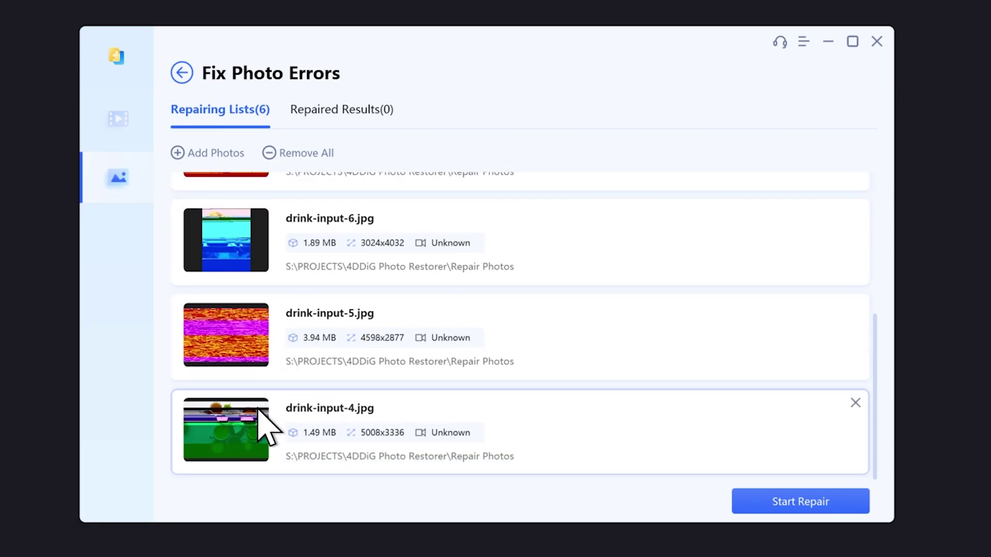
pyautogui.scroll(5, 258, 410)
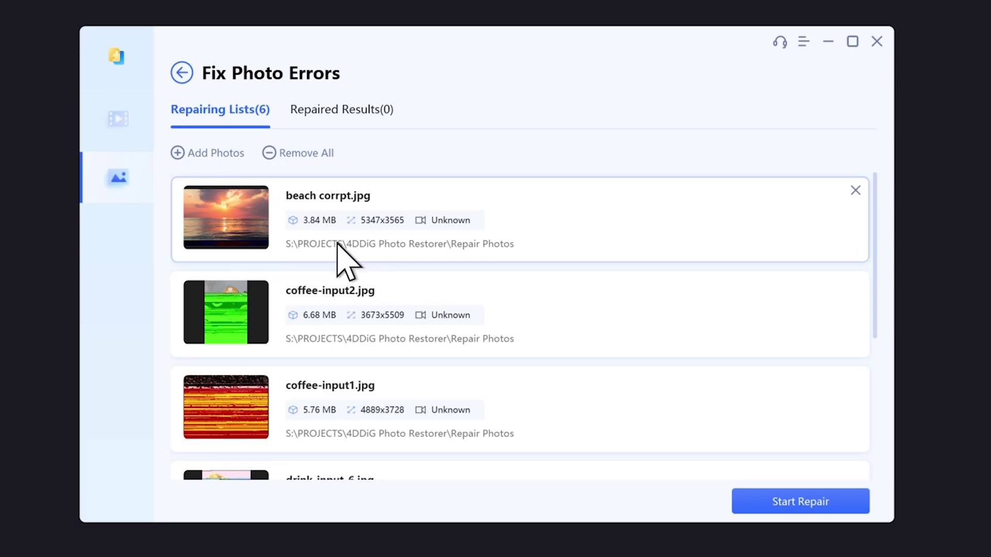
pyautogui.scroll(-5, 341, 250)
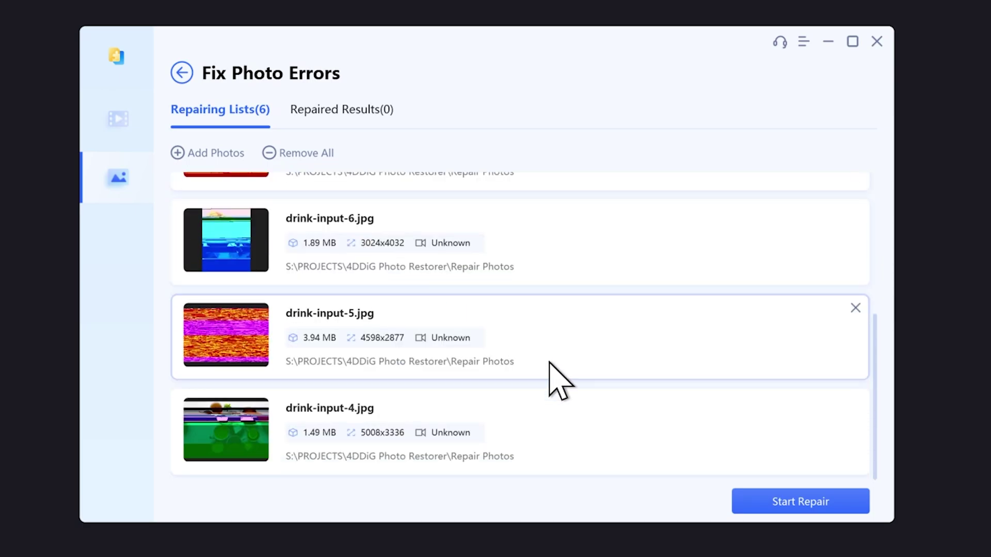
# Repair all six queued photos and open the Repaired Results list
pyautogui.click(794, 503)
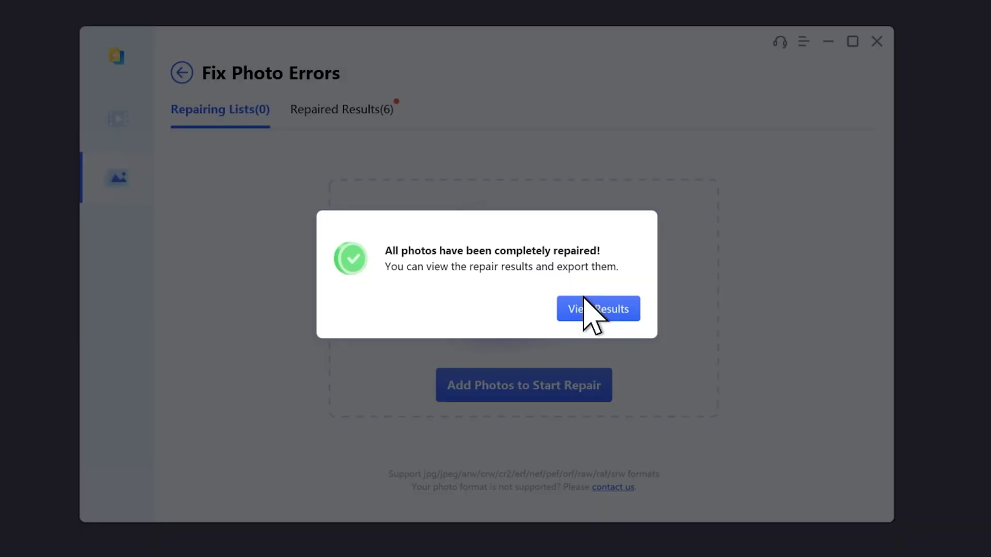
pyautogui.click(584, 297)
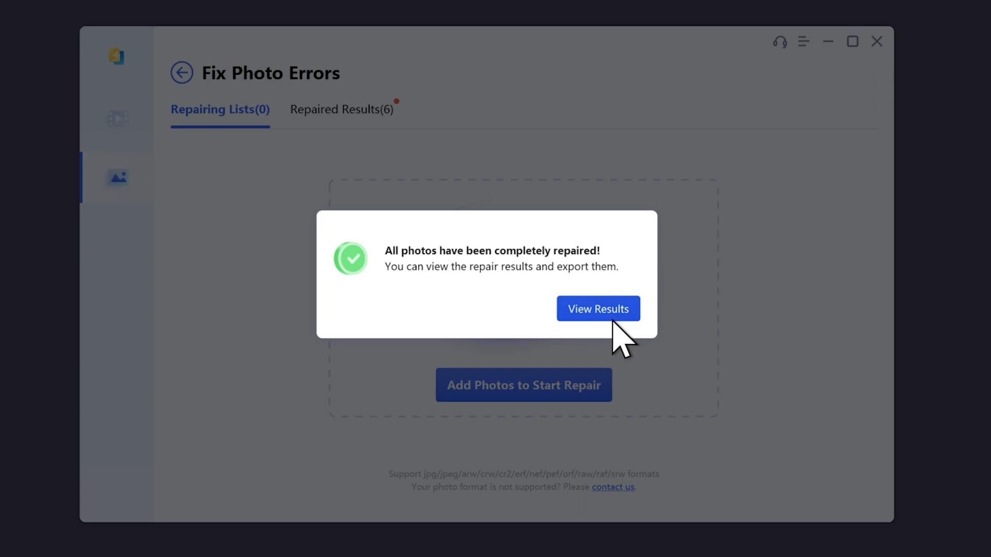
pyautogui.click(612, 318)
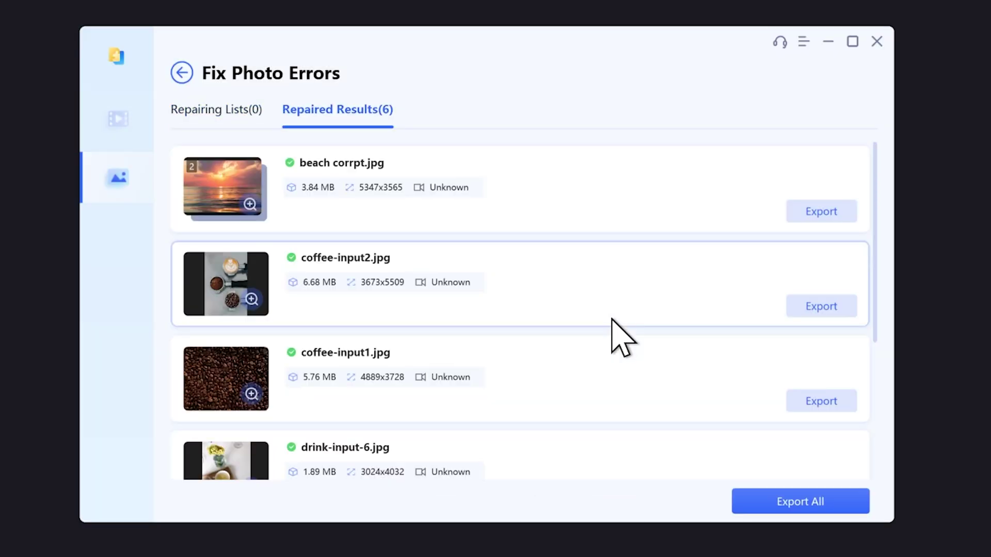
pyautogui.scroll(-5, 611, 320)
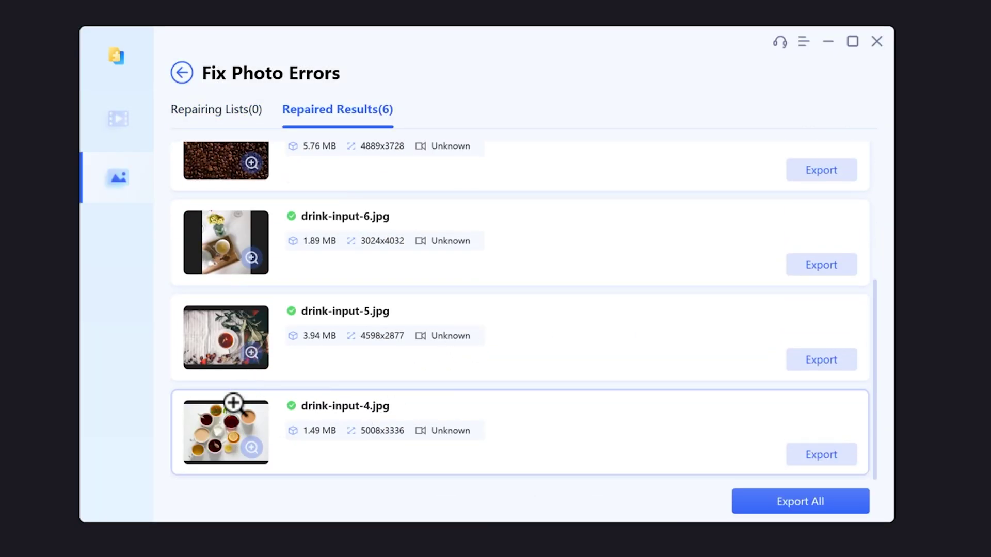
# Preview the repaired drink-input-4, drink-input-5, drink-input-6, coffee-input1 and coffee-input2 photos
pyautogui.click(233, 402)
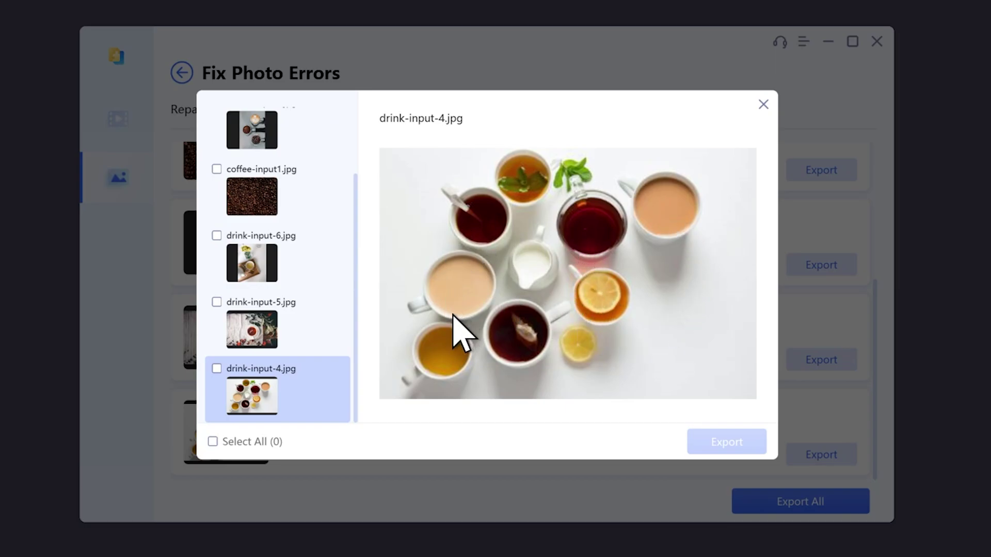
pyautogui.click(251, 340)
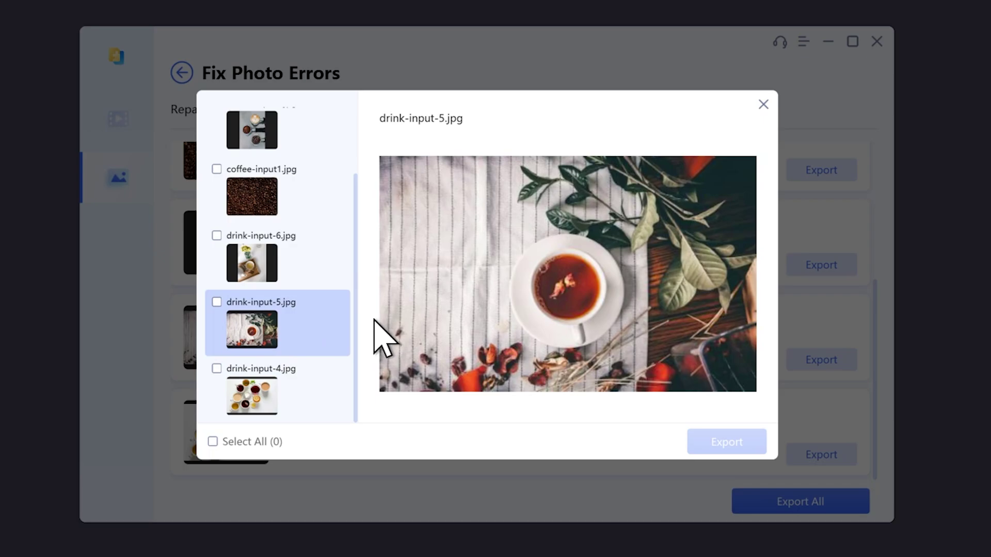
pyautogui.click(264, 282)
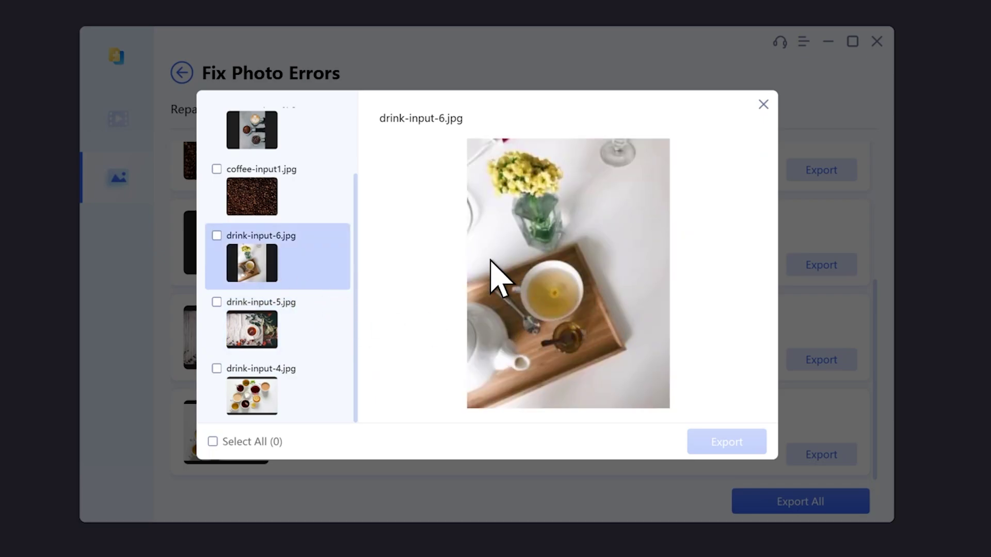
pyautogui.click(251, 206)
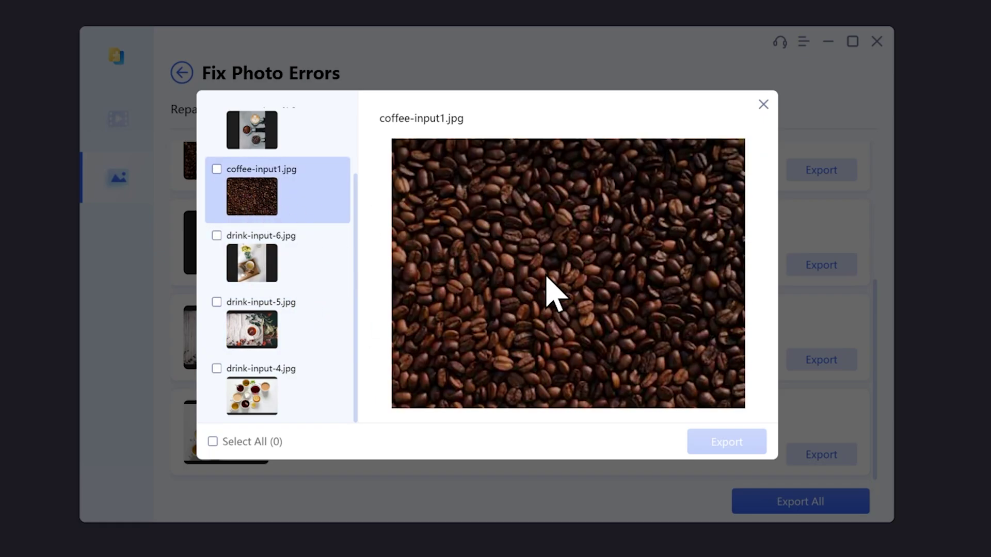
pyautogui.click(270, 145)
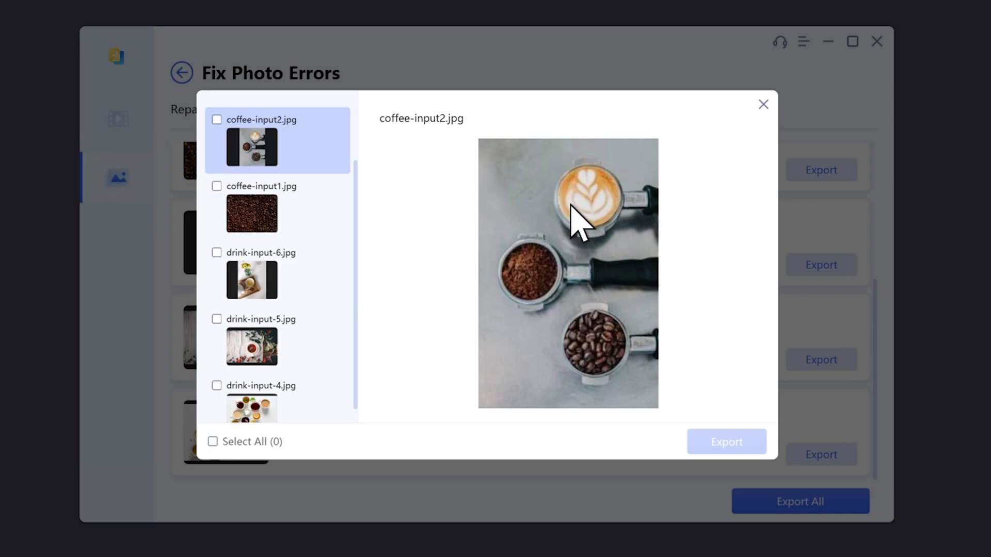
# Preview beach corrpt.jpg, comparing its two repaired versions, then close the preview
pyautogui.scroll(1, 310, 177)
pyautogui.click(264, 162)
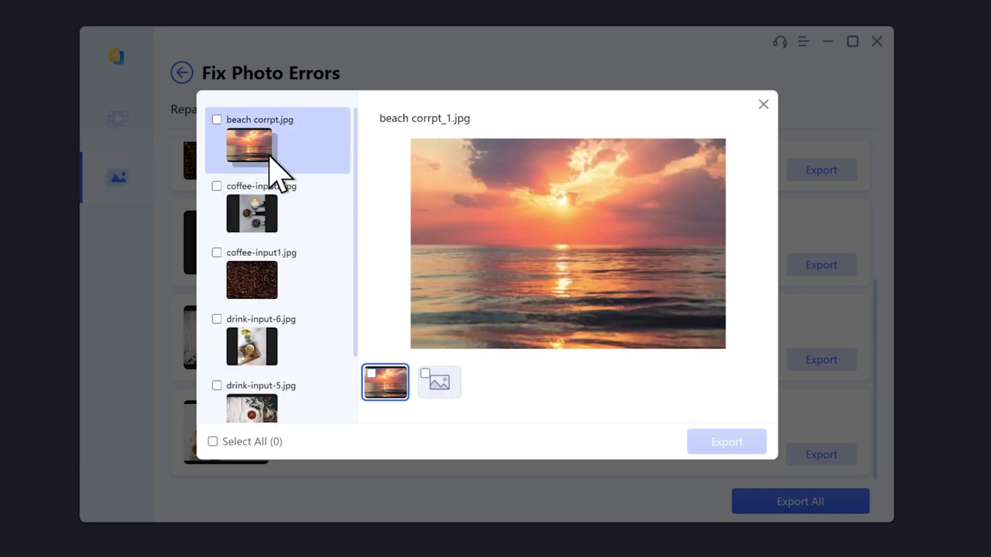
pyautogui.click(444, 383)
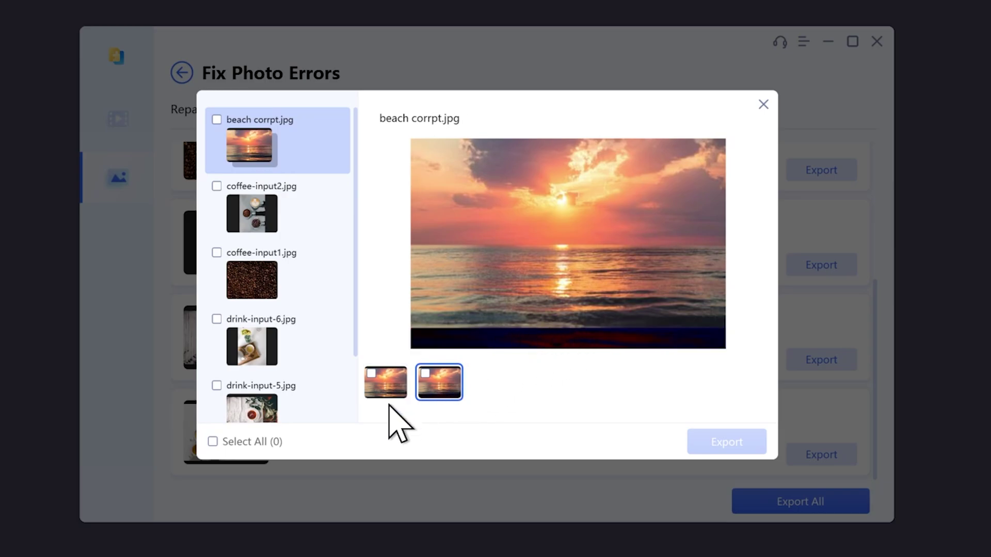
pyautogui.click(386, 385)
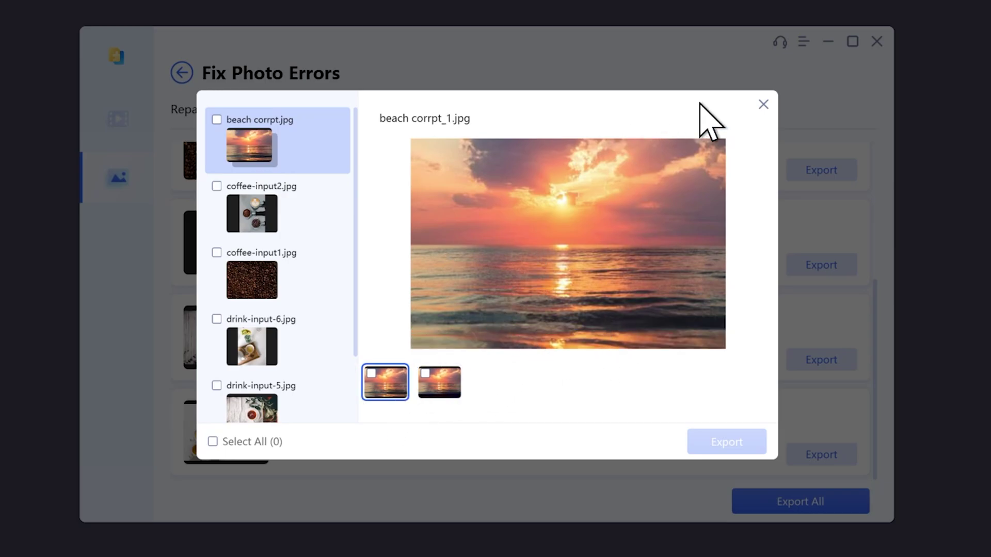
pyautogui.click(763, 104)
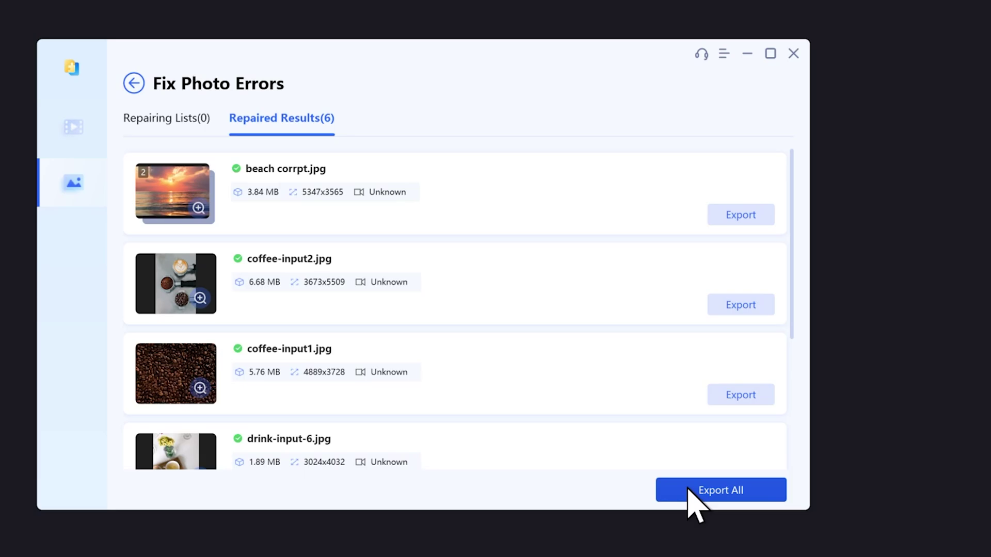
# Leave Fix Photo Errors for the homepage and open the Enhance Photo Quality page
pyautogui.click(135, 84)
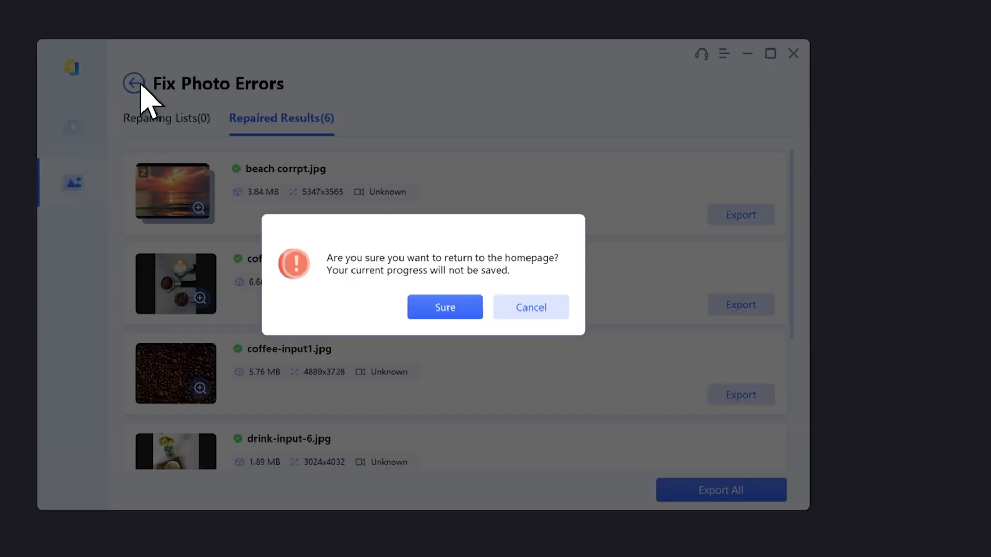
pyautogui.click(449, 318)
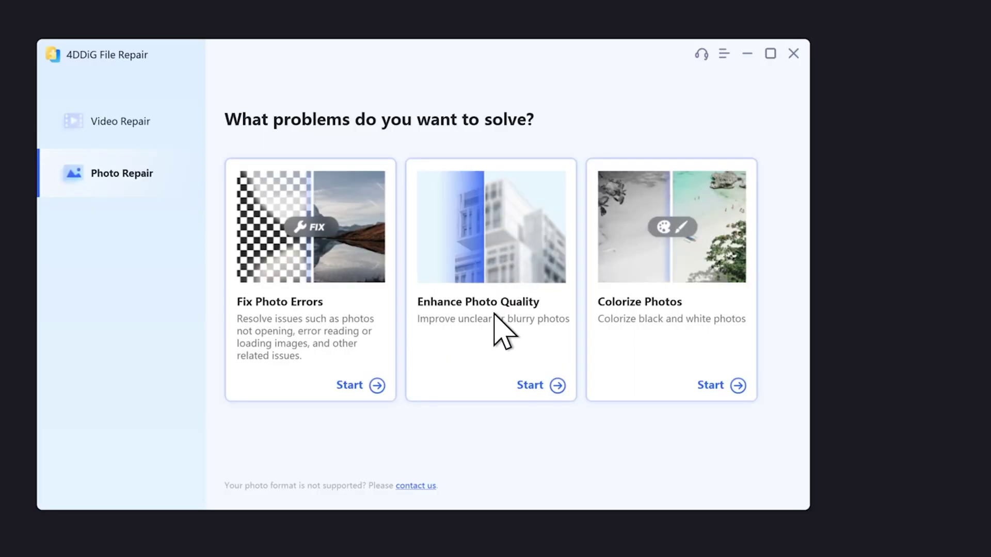
pyautogui.click(508, 277)
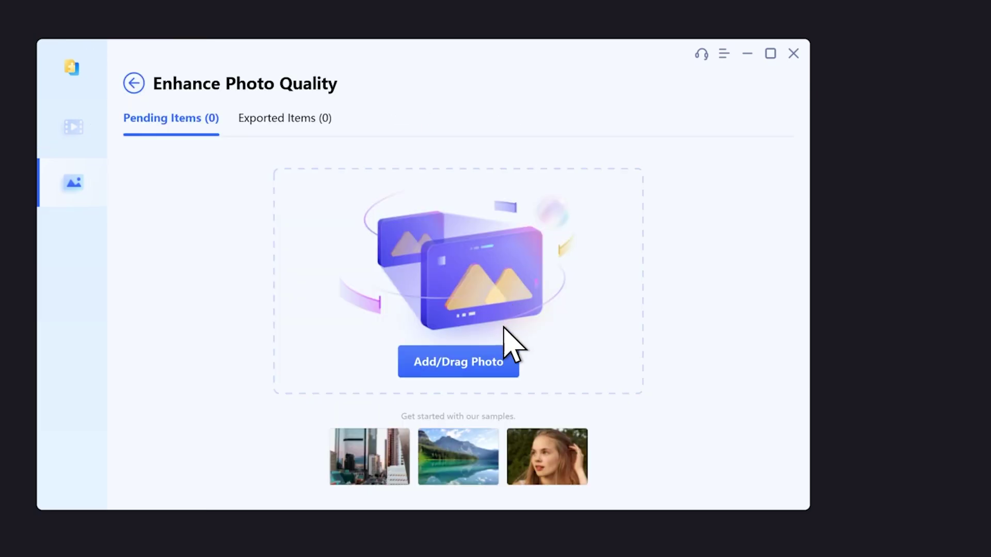
pyautogui.moveTo(73, 189)
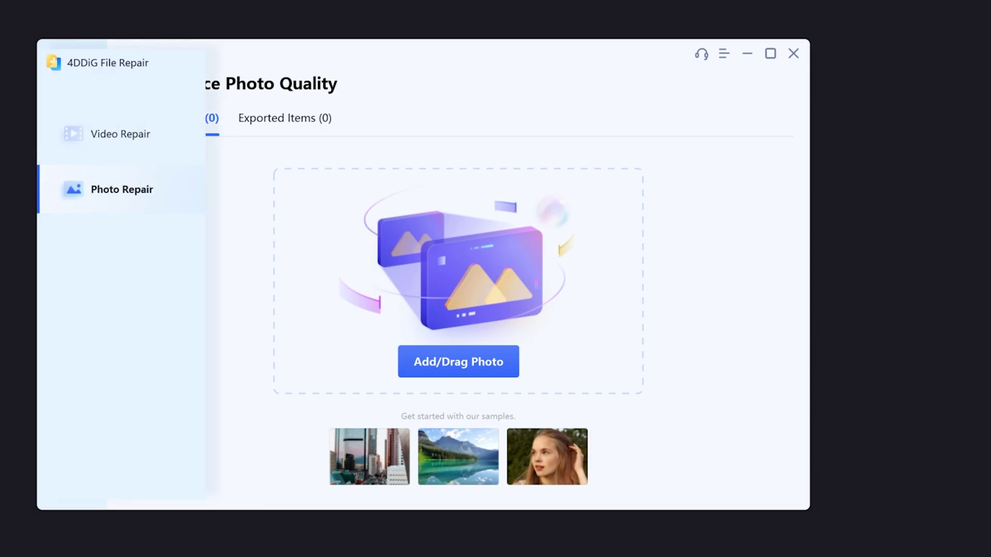
pyautogui.moveTo(60, 180); pyautogui.dragTo(442, 249)
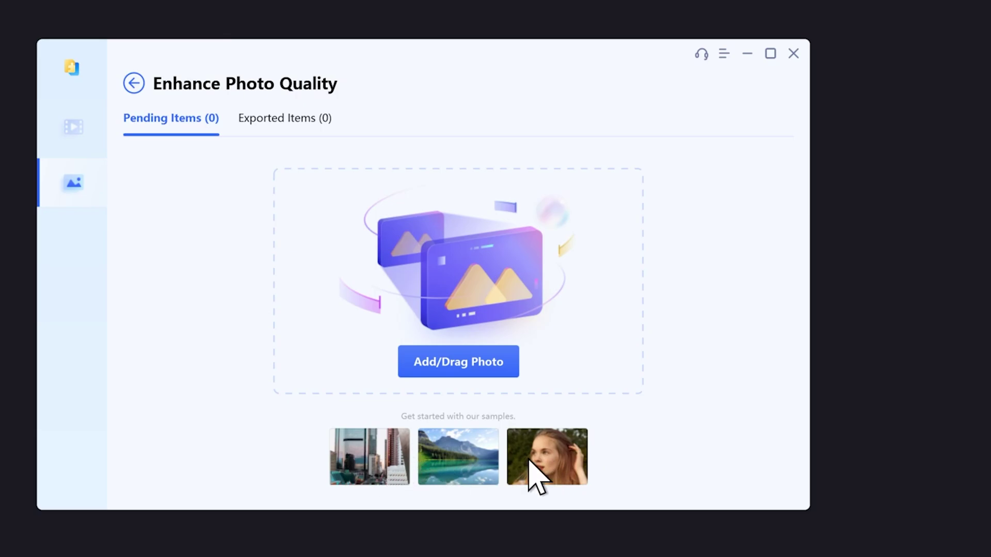
# Import the three sample photos and set the portrait's AI model to Face Model
pyautogui.click(555, 475)
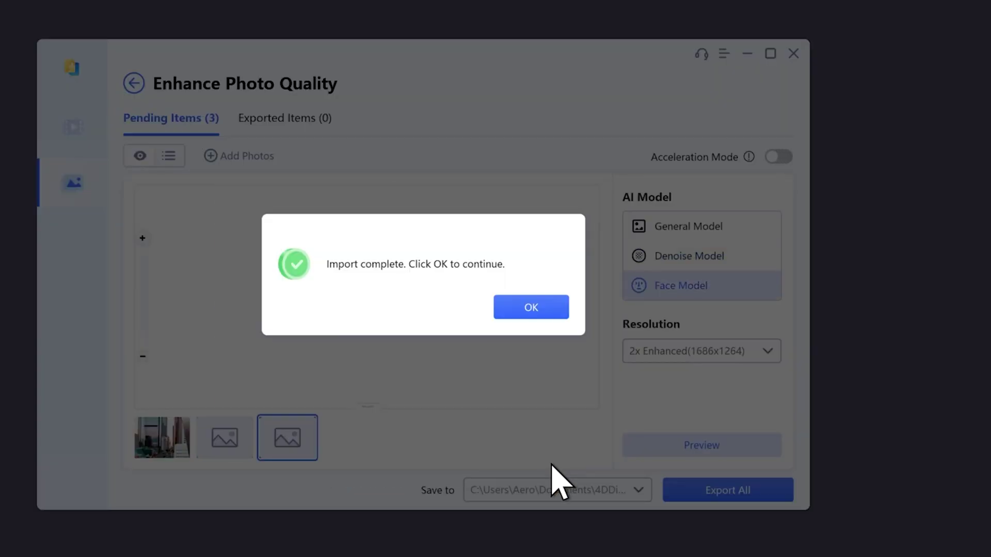
pyautogui.click(523, 307)
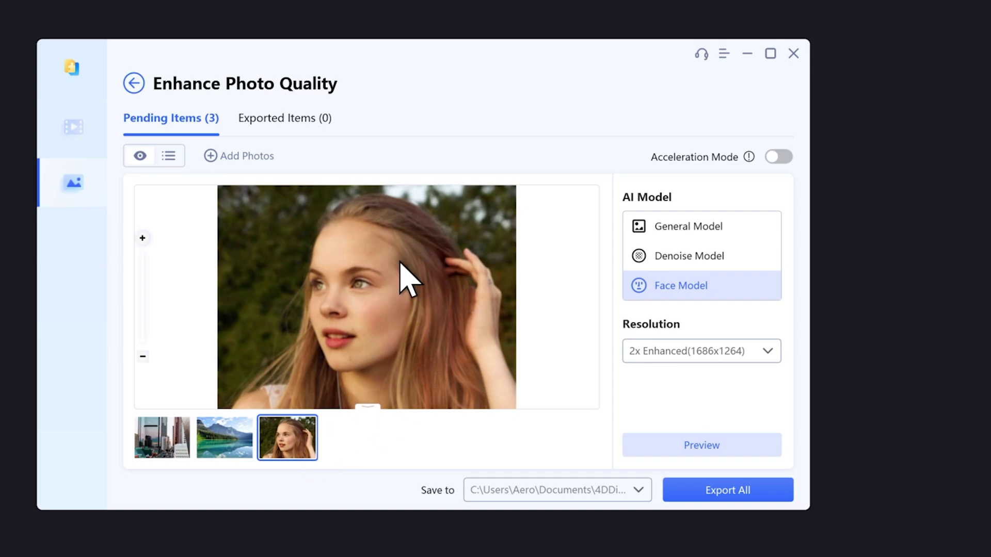
pyautogui.click(695, 258)
pyautogui.click(696, 227)
pyautogui.click(703, 288)
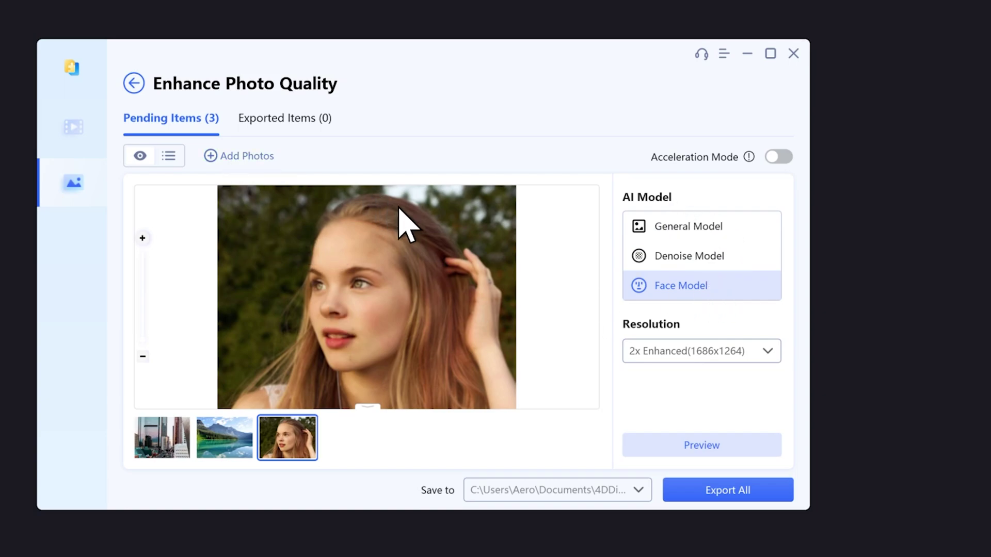
# Set the portrait's output resolution to 1x Enhanced (843x632) after trying 2x and 4x
pyautogui.click(665, 342)
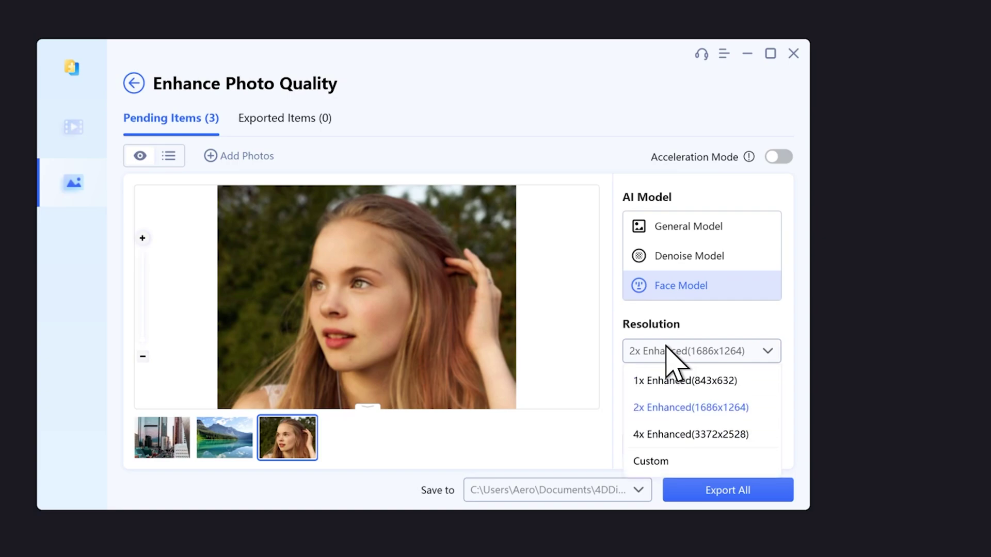
pyautogui.click(671, 382)
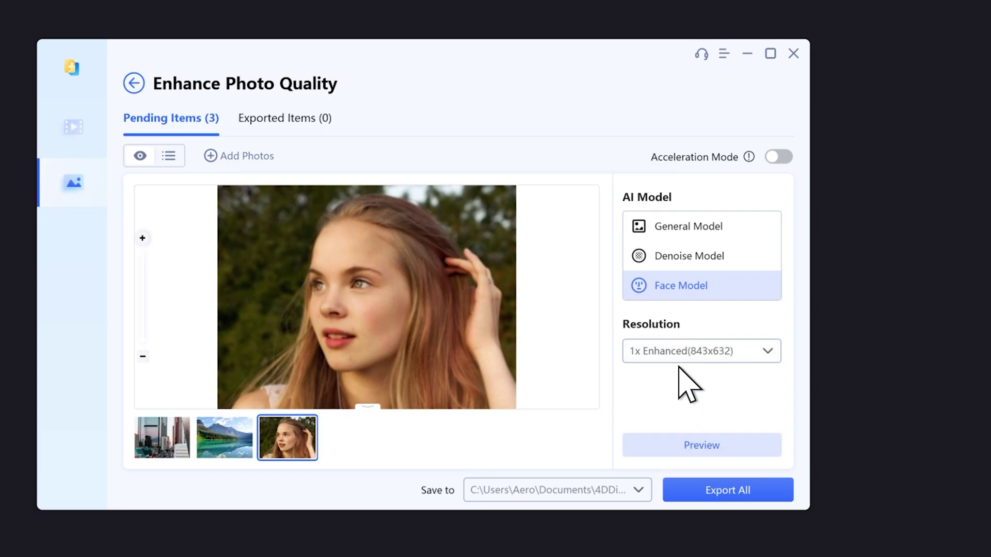
pyautogui.click(689, 354)
pyautogui.click(690, 408)
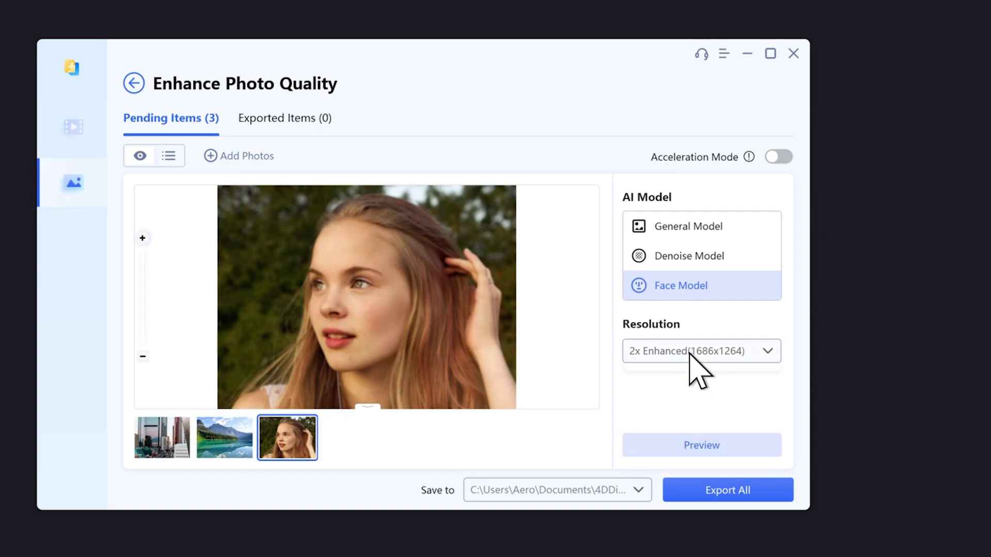
pyautogui.click(691, 354)
pyautogui.click(678, 434)
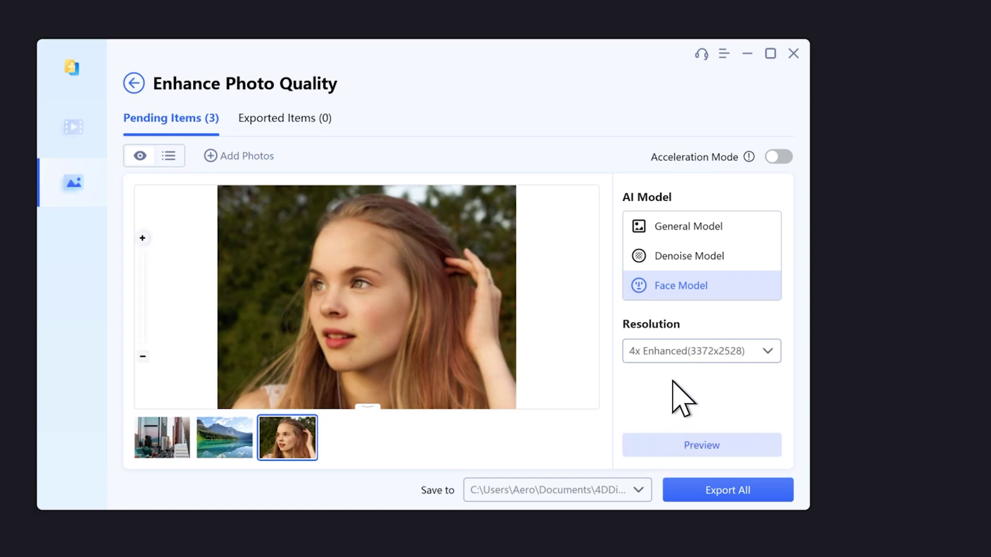
pyautogui.click(681, 352)
pyautogui.click(687, 407)
pyautogui.click(680, 355)
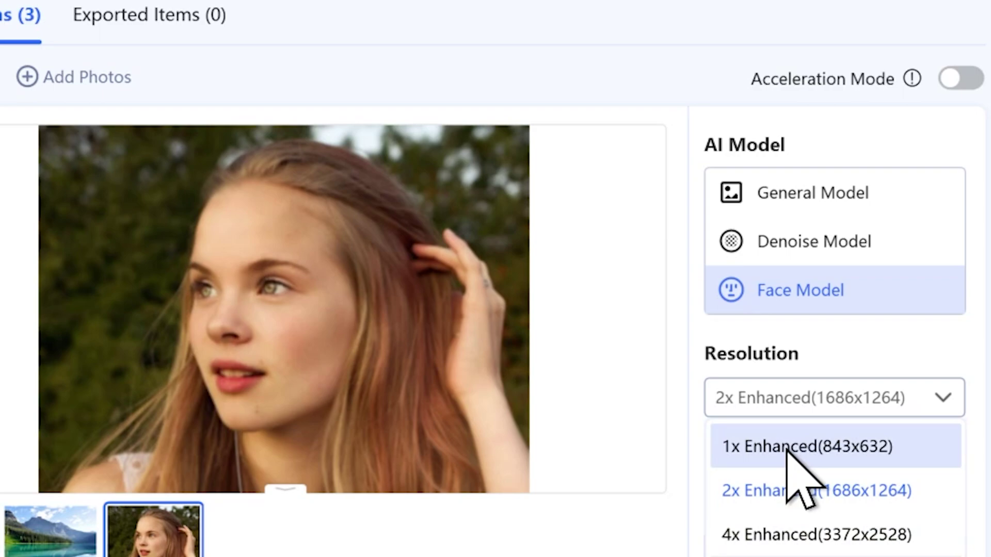
pyautogui.click(787, 454)
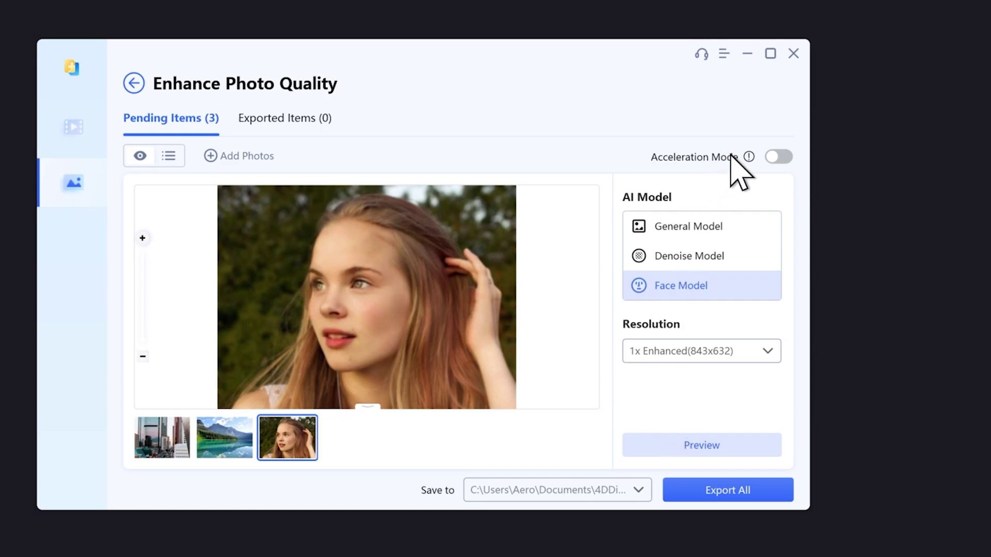
# Generate the portrait's Face Model before/after preview at 843x632
pyautogui.click(696, 447)
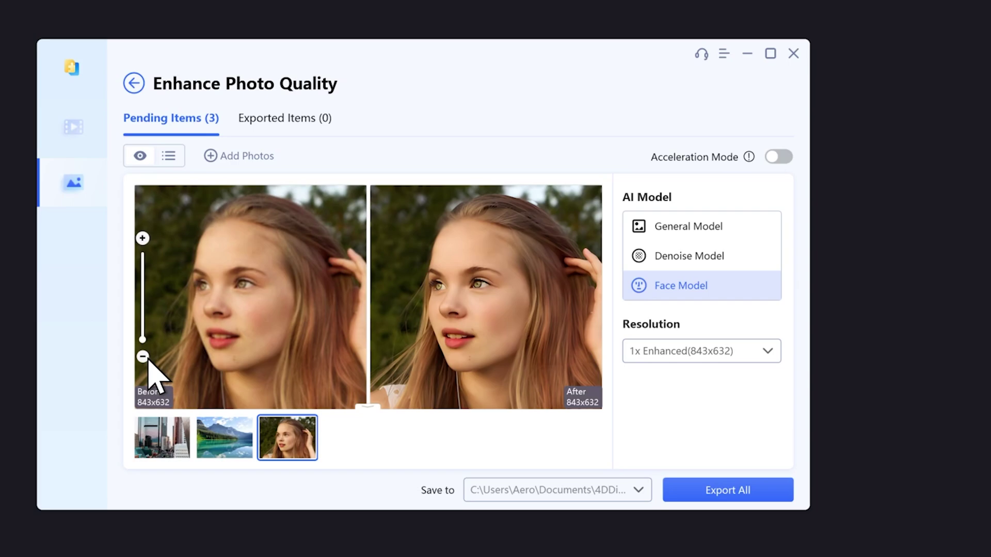
# Reopen Enhance Photo Quality with four portraits imported and show the pink-haired portrait
pyautogui.click(134, 83)
pyautogui.click(425, 314)
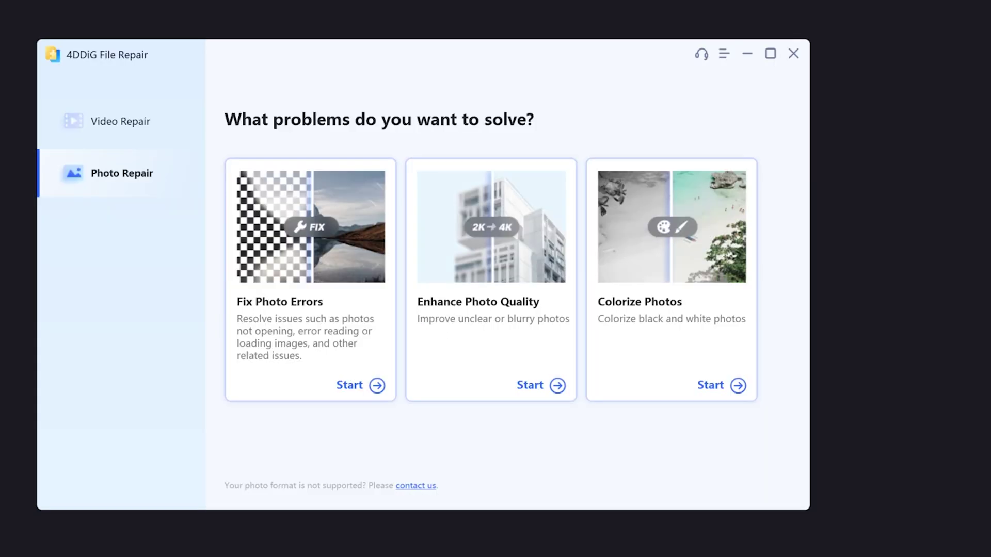
pyautogui.click(435, 215)
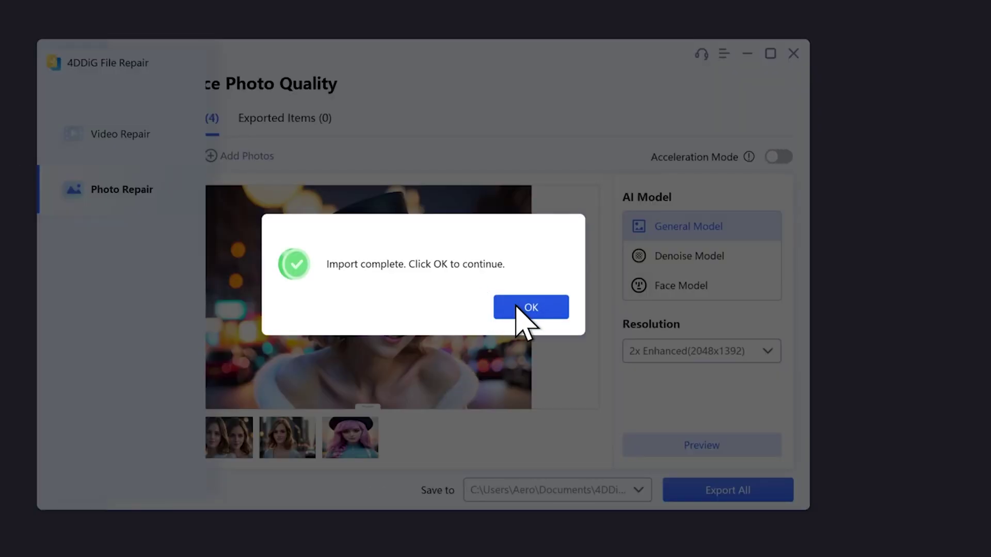
pyautogui.click(520, 306)
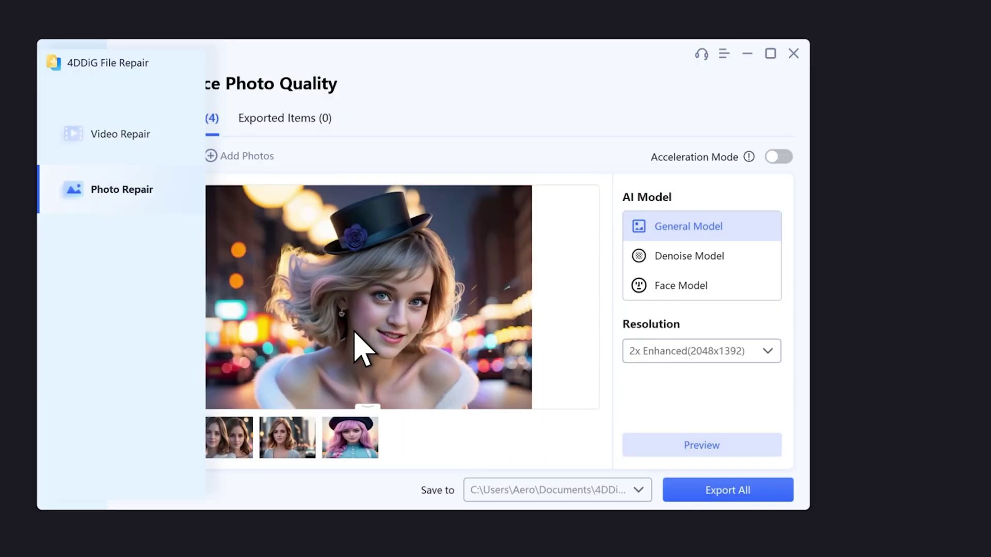
pyautogui.moveTo(354, 333); pyautogui.dragTo(402, 327)
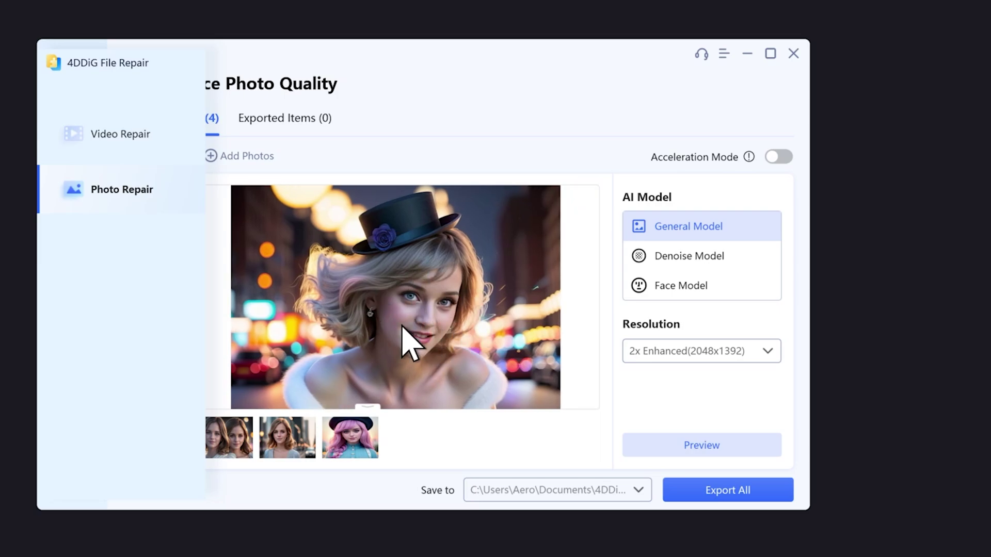
pyautogui.click(351, 441)
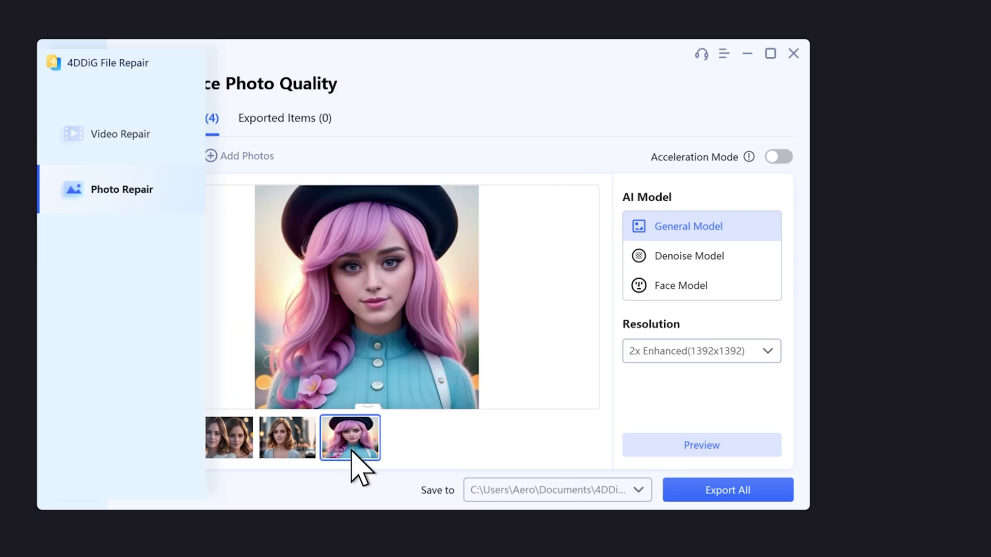
# Zoom in on the pink-haired portrait's face and inspect the eyes, lips and chin
pyautogui.click(144, 238)
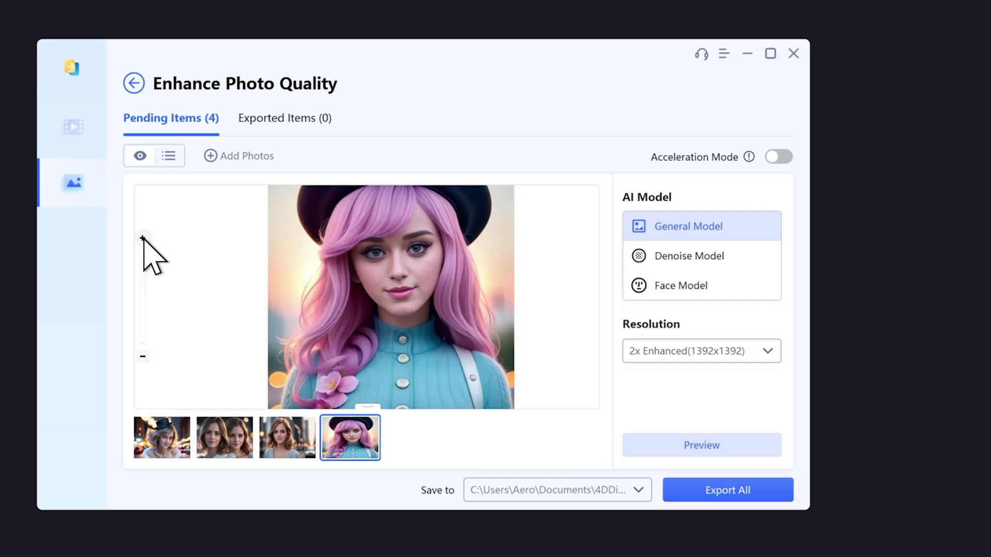
pyautogui.click(144, 238)
pyautogui.click(143, 238)
pyautogui.click(144, 238)
pyautogui.click(143, 238)
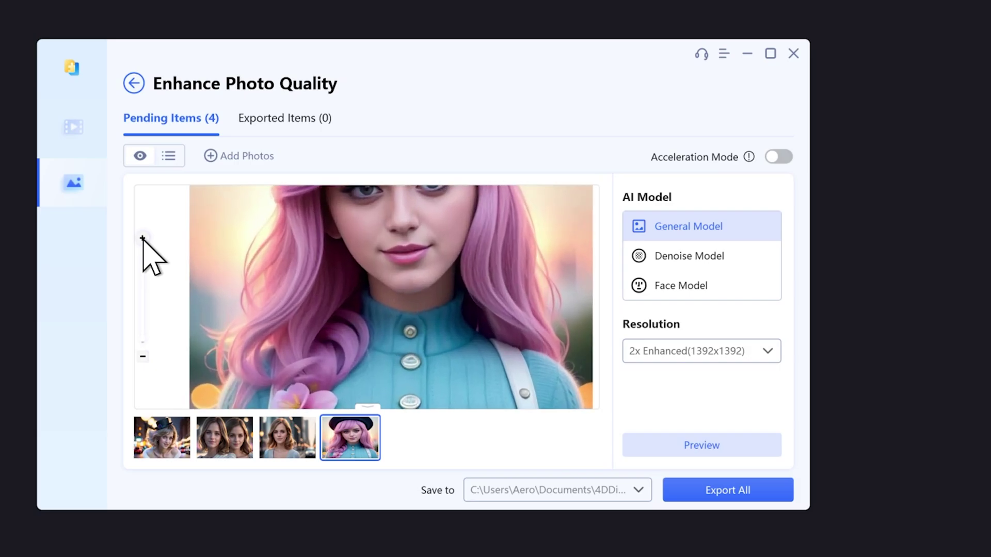
pyautogui.click(143, 238)
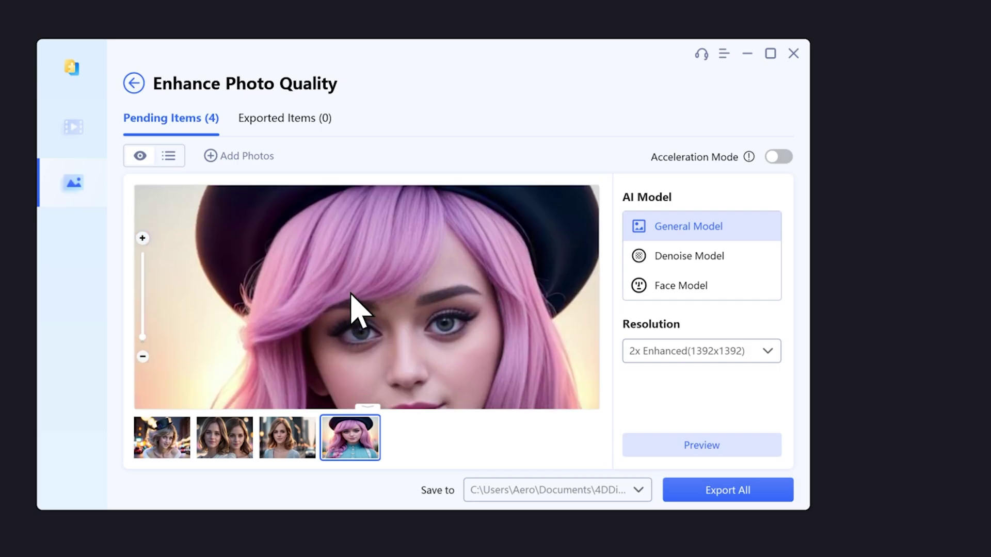
pyautogui.moveTo(354, 306); pyautogui.dragTo(384, 267)
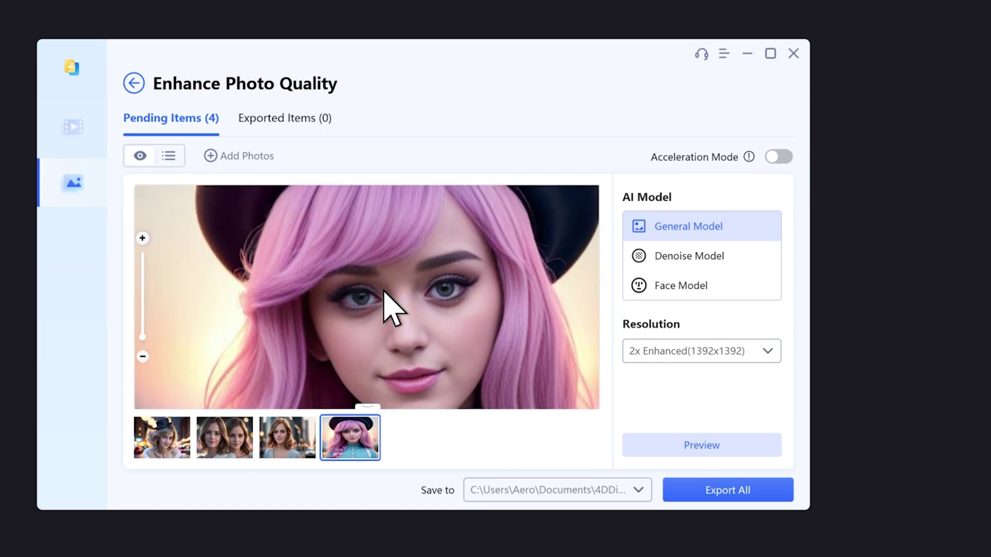
pyautogui.moveTo(414, 338); pyautogui.dragTo(440, 394)
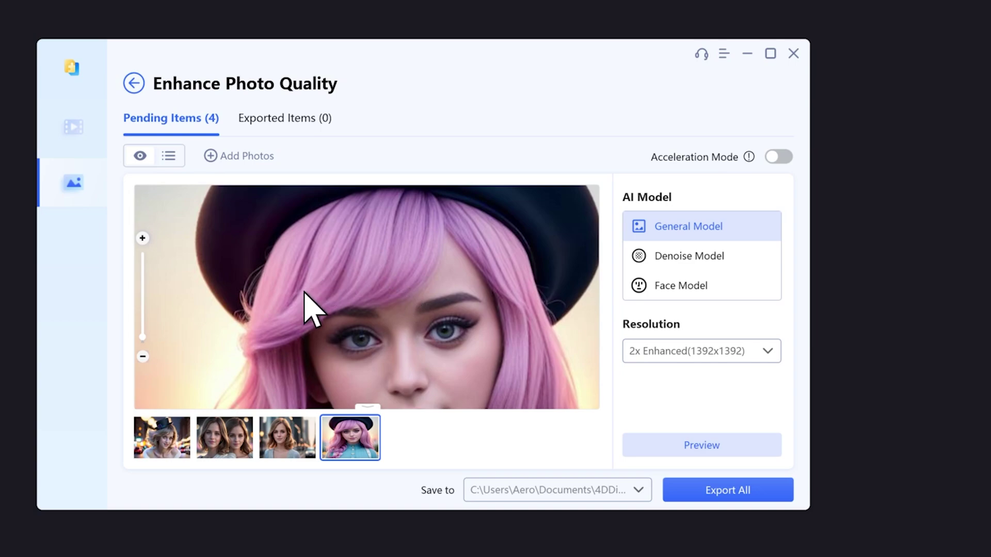
pyautogui.scroll(-5, 380, 221)
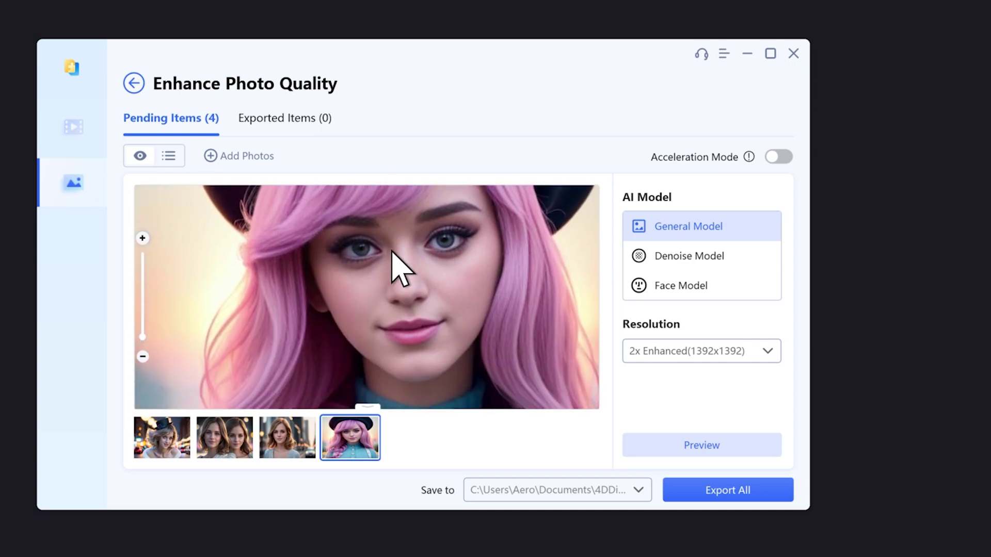
pyautogui.scroll(-4, 310, 356)
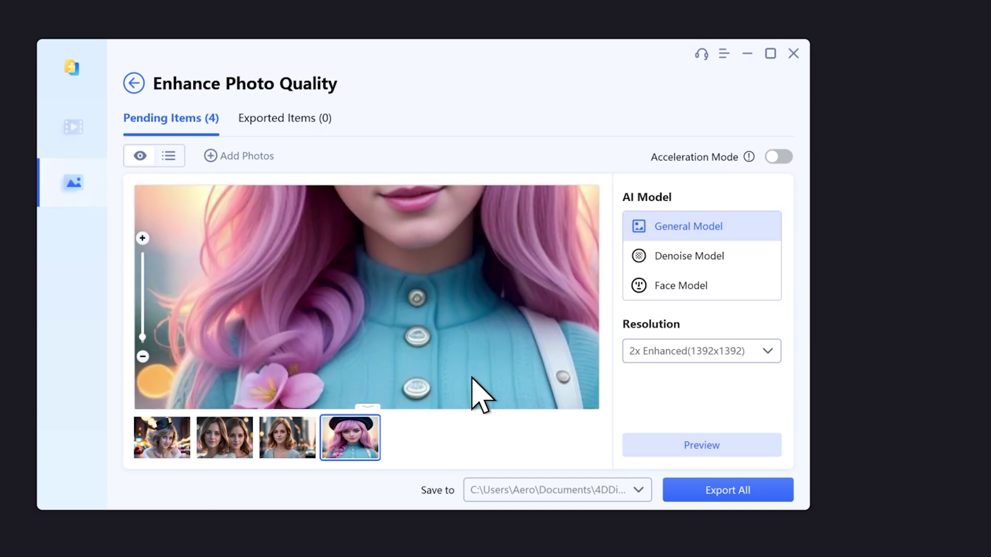
pyautogui.scroll(6, 382, 297)
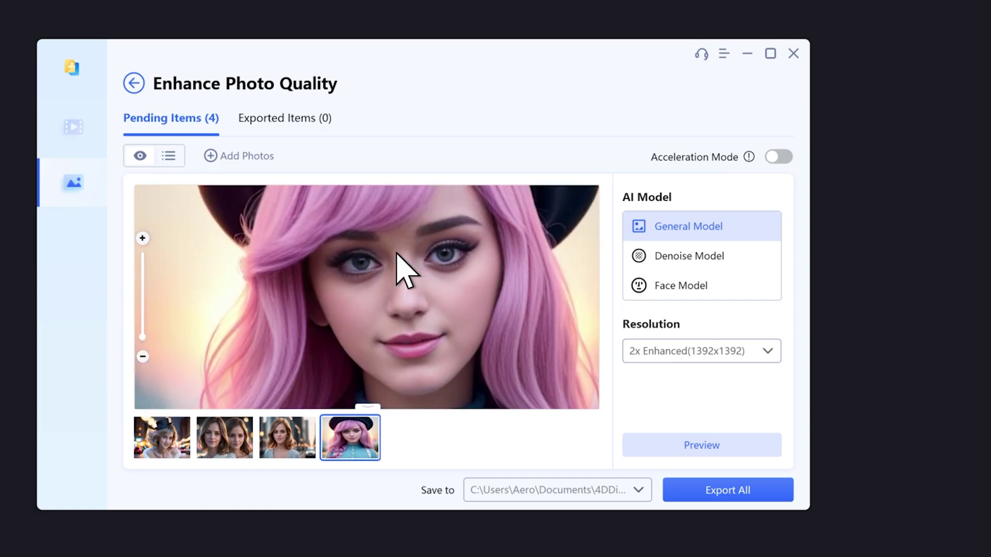
pyautogui.scroll(2, 398, 305)
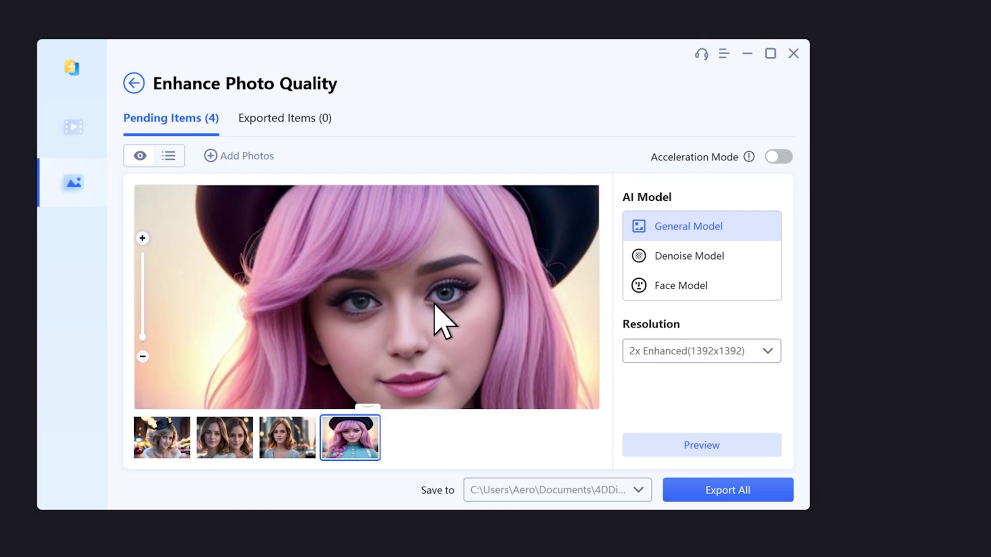
# Preview the pink-haired portrait with Face Model at 1x Enhanced (696x696)
pyautogui.scroll(-1, 434, 305)
pyautogui.click(671, 355)
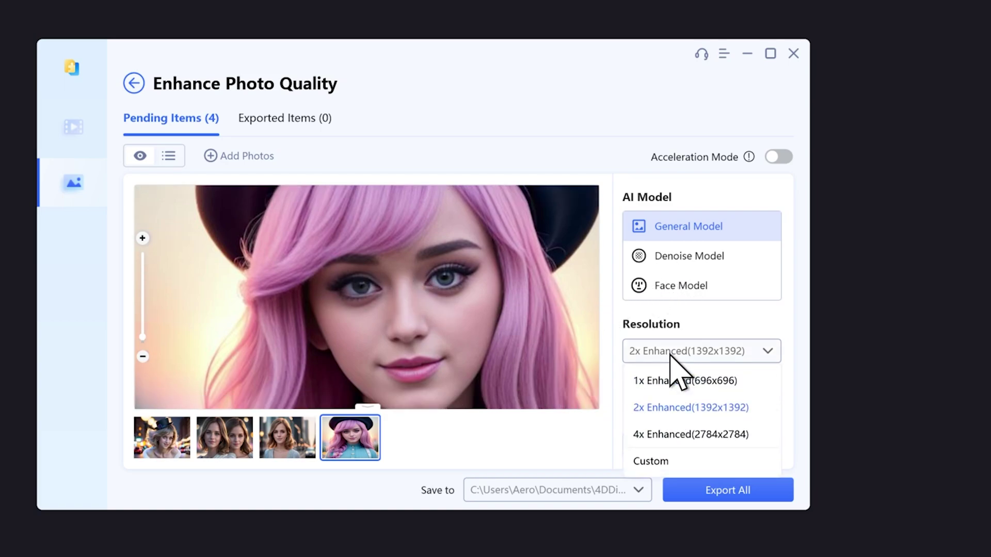
pyautogui.click(672, 381)
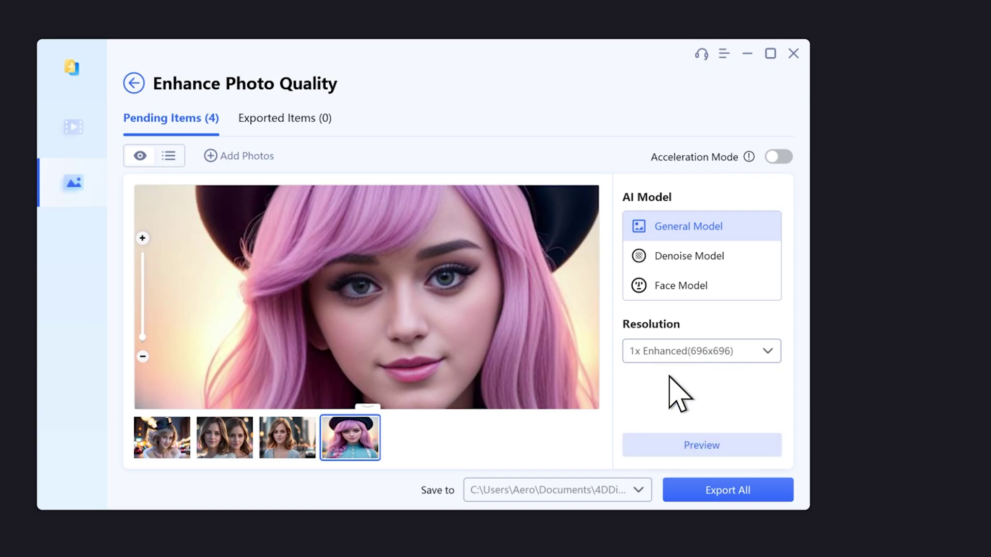
pyautogui.click(692, 285)
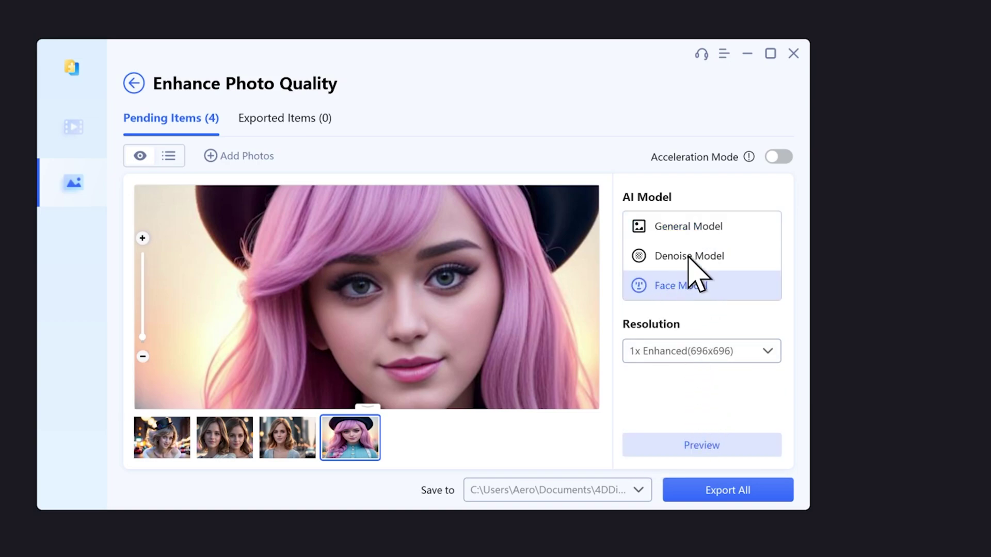
pyautogui.click(692, 444)
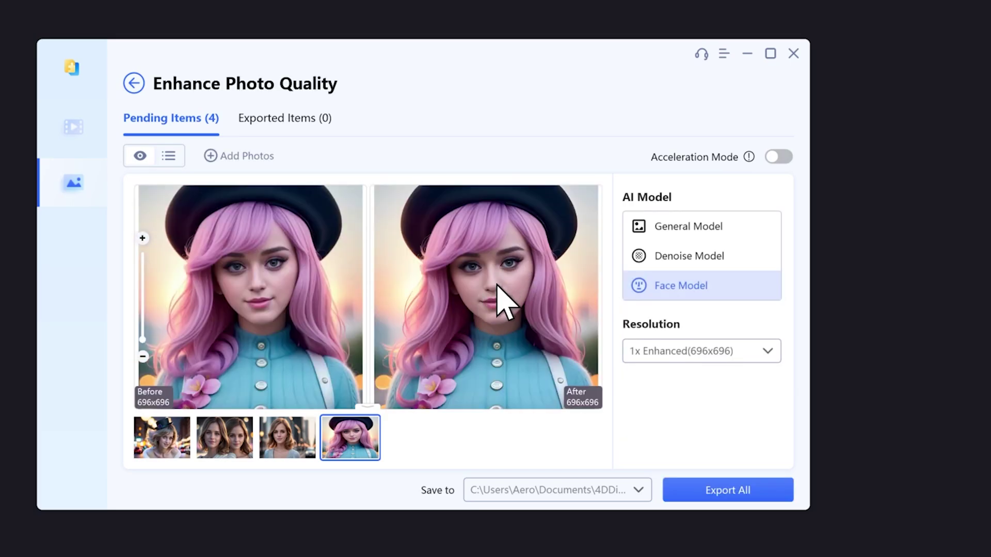
# Magnify the pink-haired before/after comparison six zoom steps
pyautogui.click(143, 238)
pyautogui.click(143, 238)
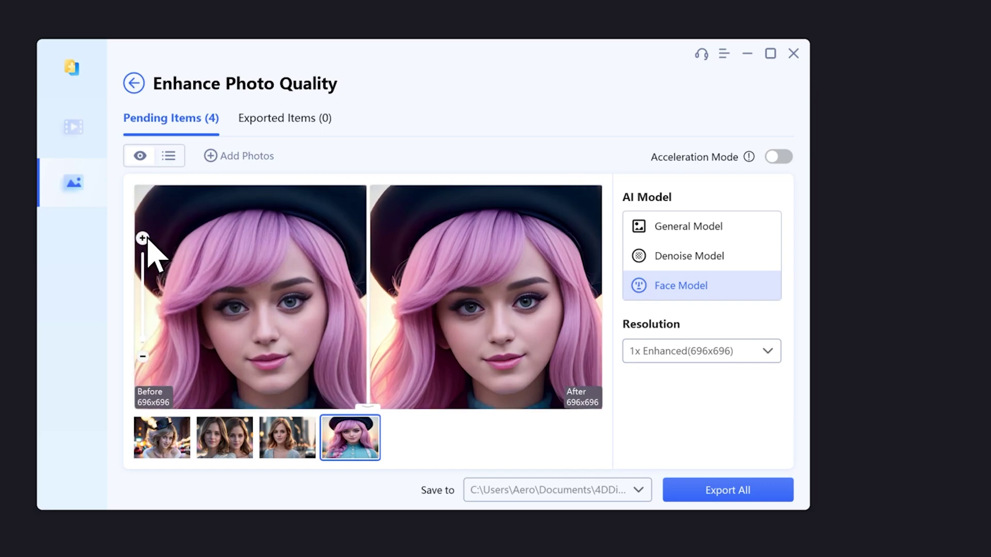
pyautogui.click(143, 238)
pyautogui.click(143, 238)
pyautogui.click(142, 238)
pyautogui.click(143, 238)
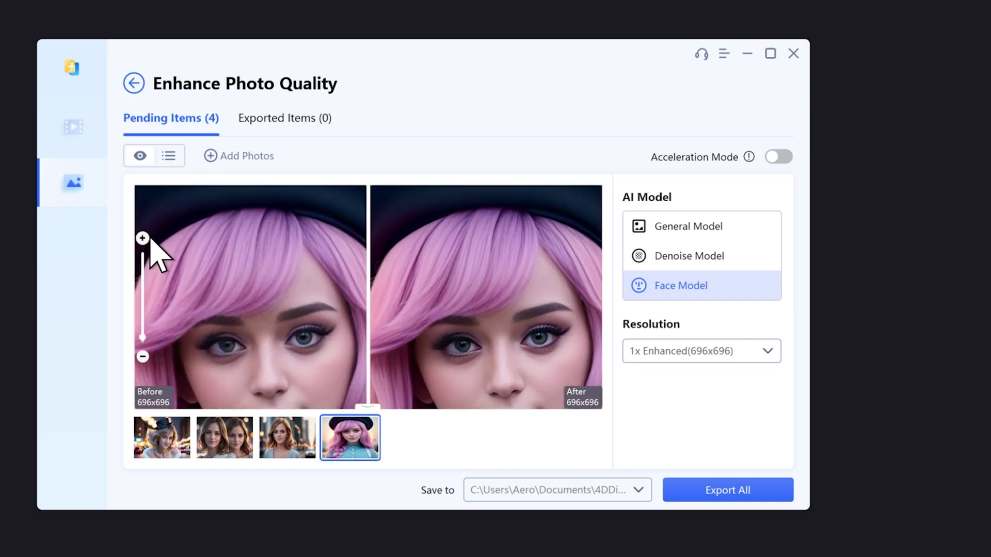
# Pan the magnified comparison across the face and hair, then select the city-street portrait
pyautogui.moveTo(501, 297); pyautogui.dragTo(502, 237)
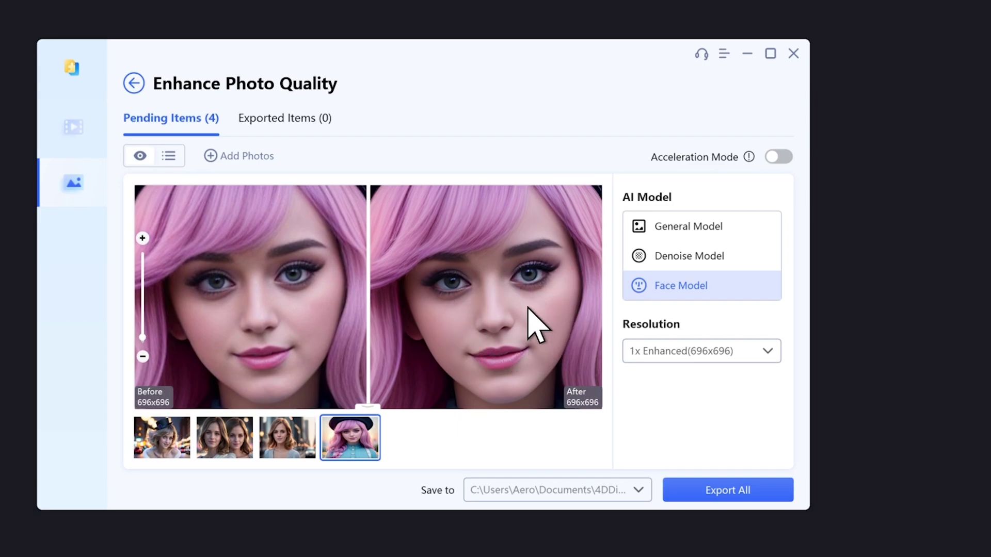
pyautogui.moveTo(527, 305); pyautogui.dragTo(521, 317)
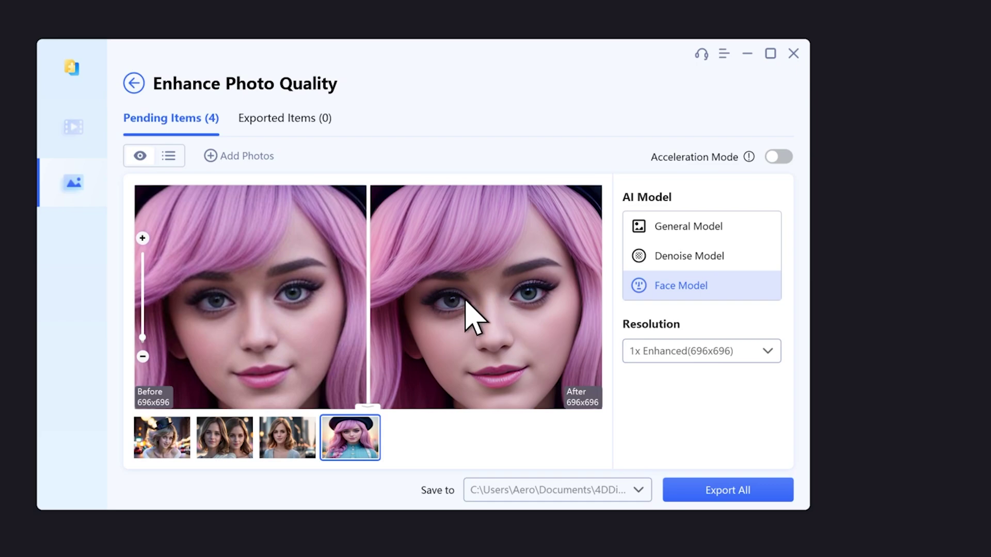
pyautogui.moveTo(513, 302); pyautogui.dragTo(465, 213)
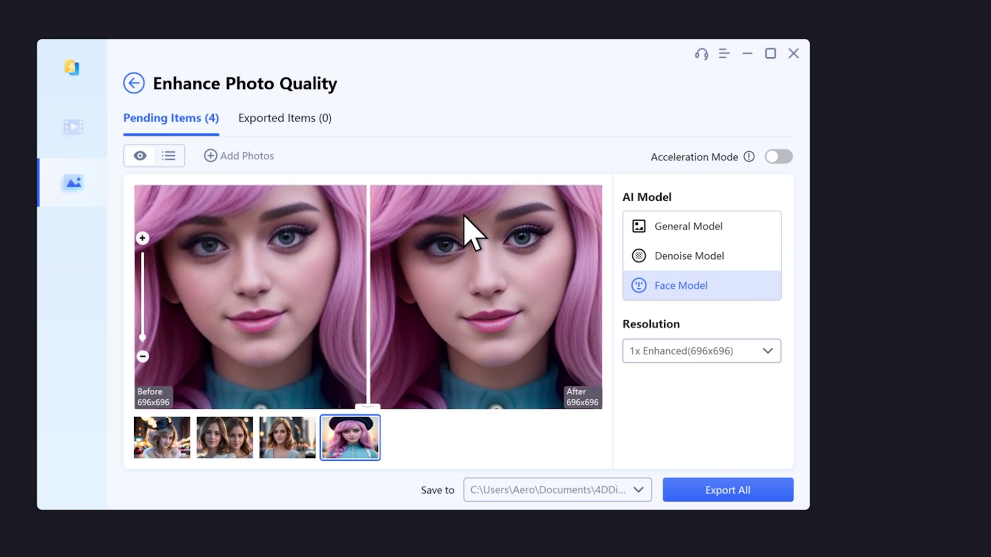
pyautogui.moveTo(490, 256); pyautogui.dragTo(511, 336)
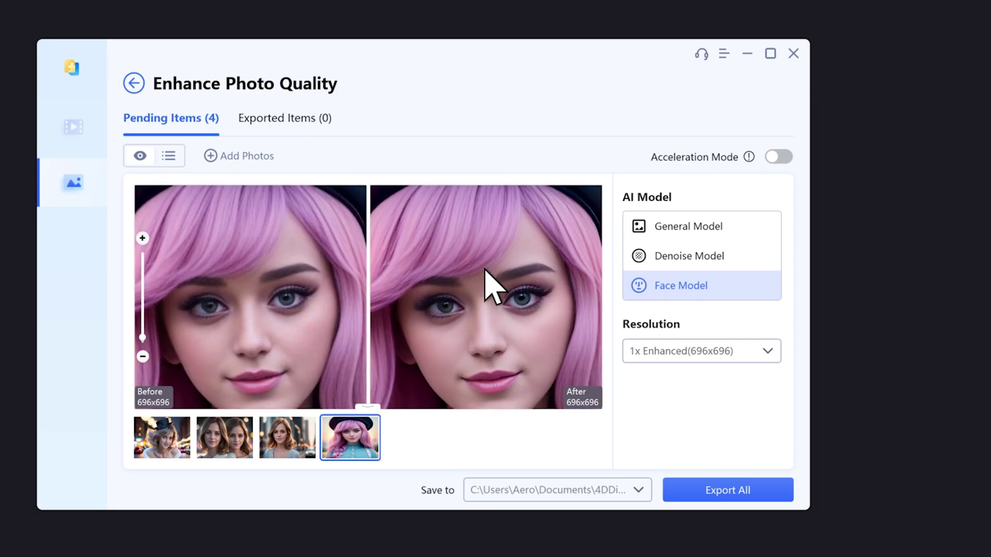
pyautogui.click(297, 457)
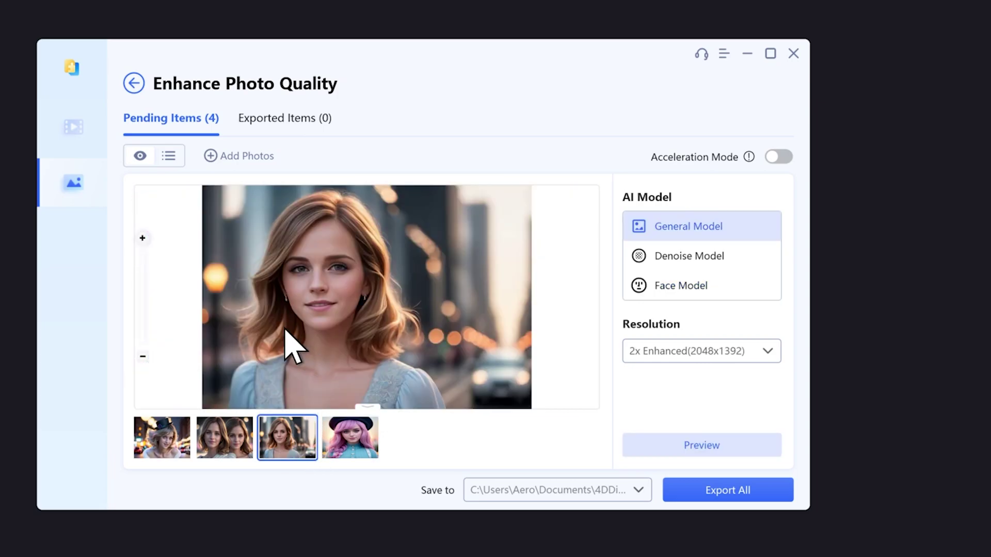
# Zoom in four steps on the street portrait and position the face in the viewer
pyautogui.click(142, 238)
pyautogui.click(142, 239)
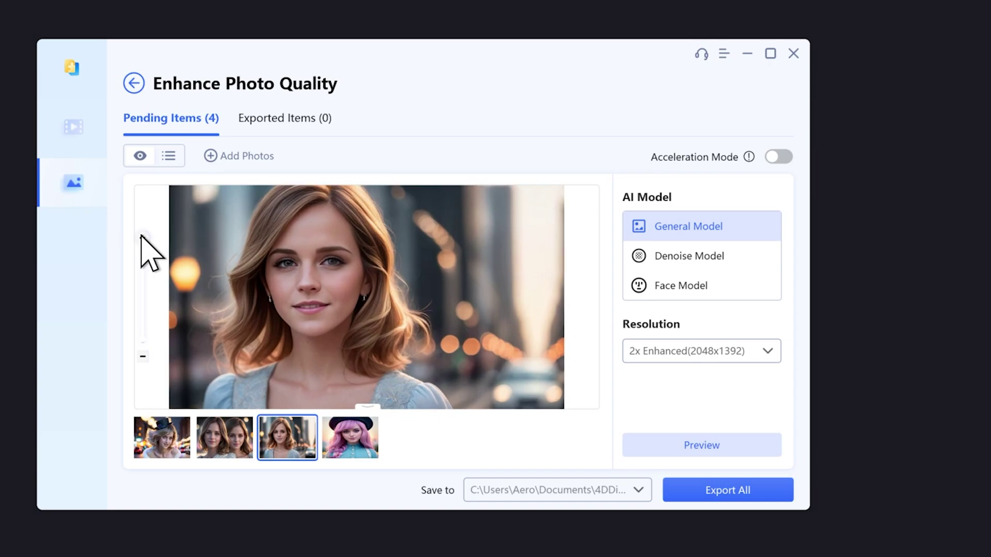
pyautogui.click(142, 238)
pyautogui.click(142, 238)
pyautogui.moveTo(267, 287); pyautogui.dragTo(292, 342)
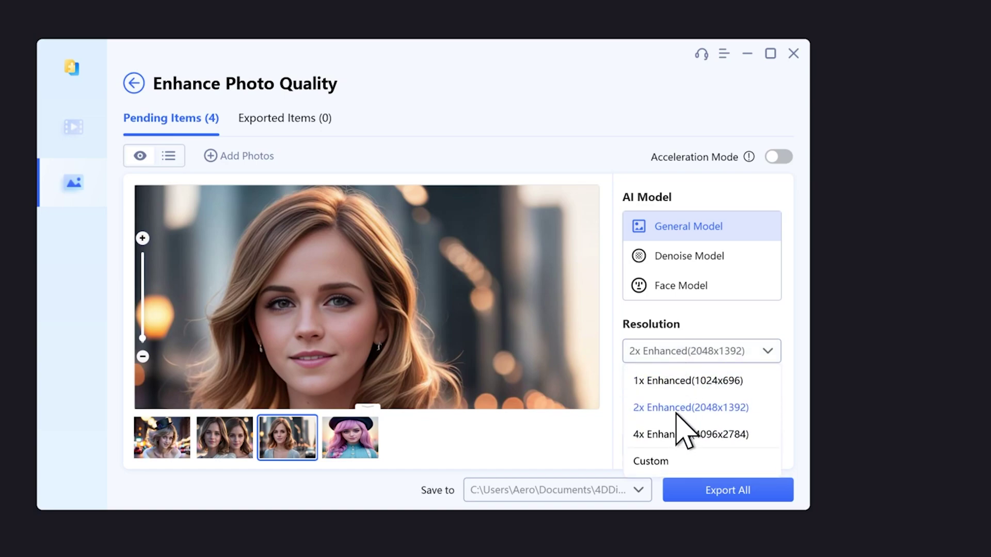
# Preview the street portrait with Face Model at 2x Enhanced (2048x1392) and recentre the face
pyautogui.click(675, 408)
pyautogui.click(679, 284)
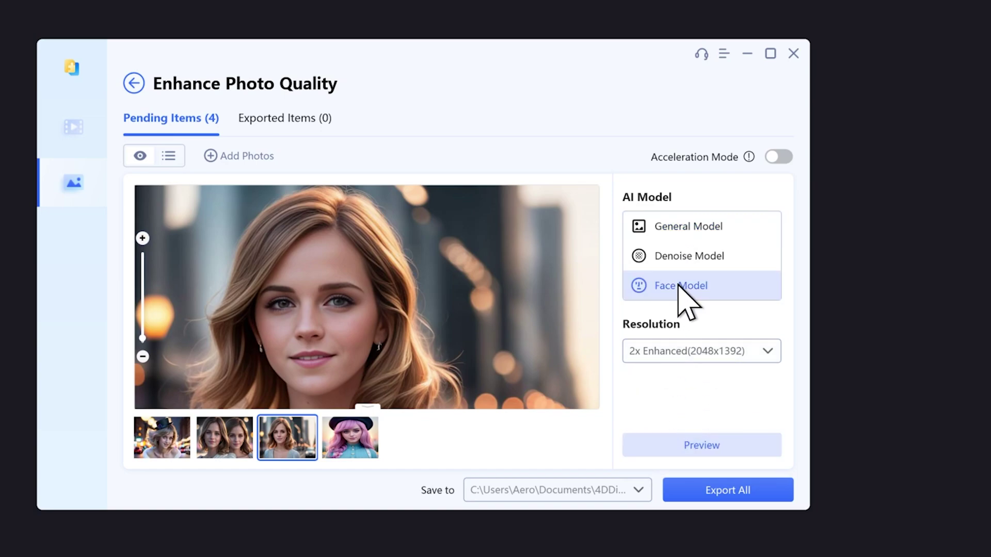
pyautogui.click(721, 445)
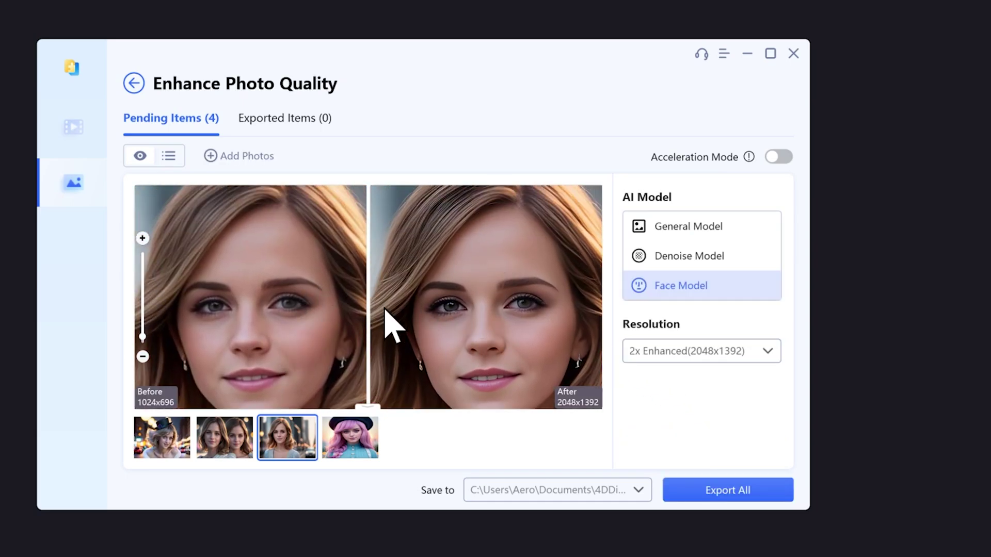
pyautogui.moveTo(414, 332); pyautogui.dragTo(464, 304)
# Switch the street portrait to General Model, keep 2x Enhanced (2048x1392), and pan the comparison
pyautogui.click(687, 226)
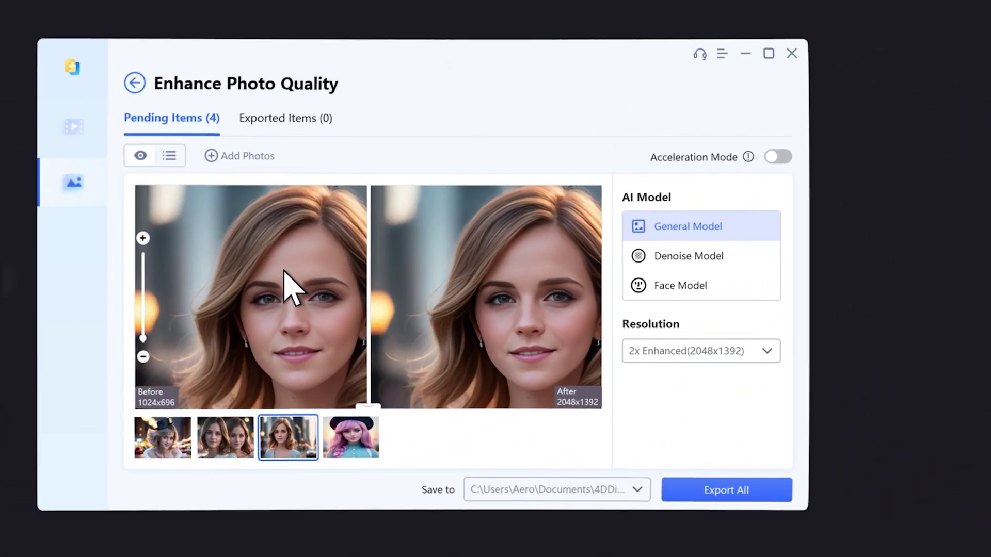
pyautogui.click(658, 347)
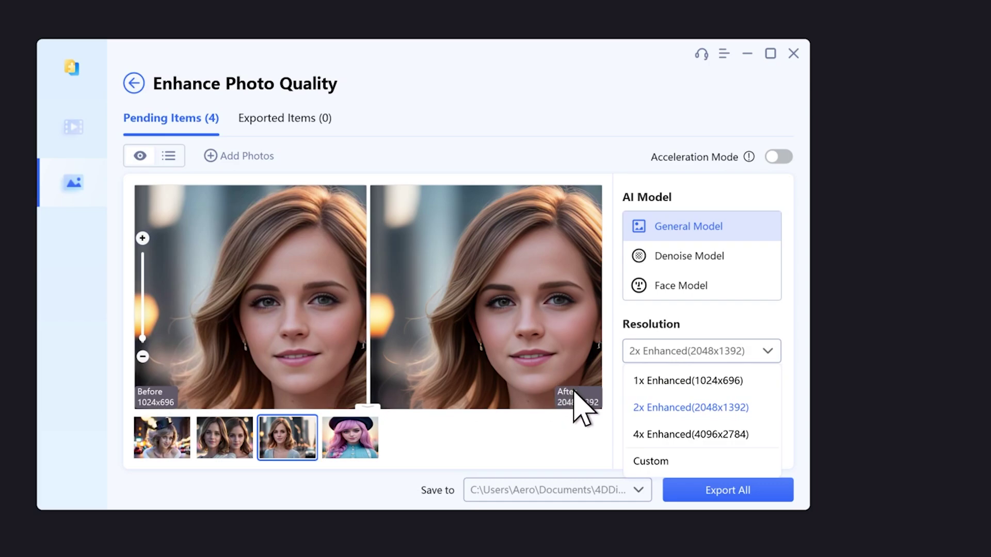
pyautogui.click(454, 334)
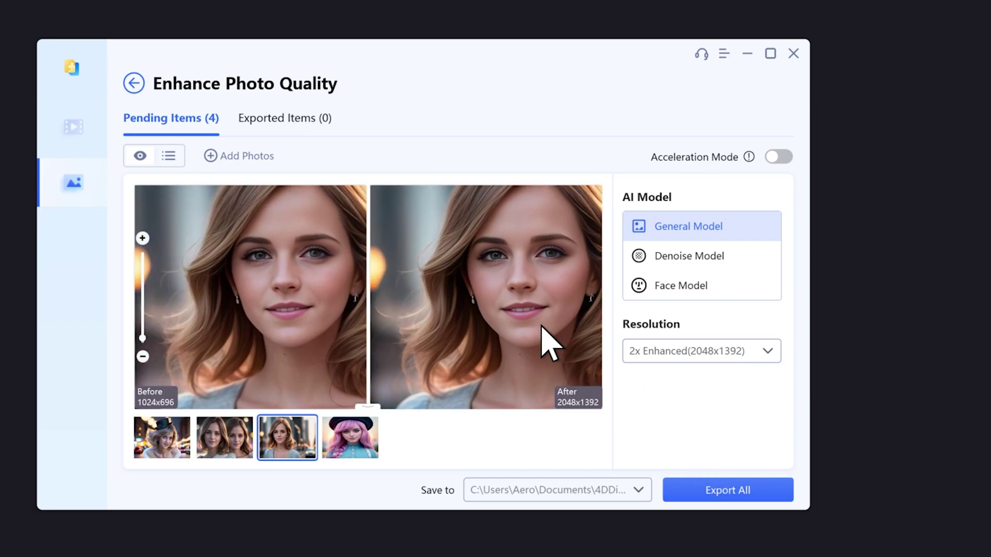
pyautogui.moveTo(538, 349); pyautogui.dragTo(515, 337)
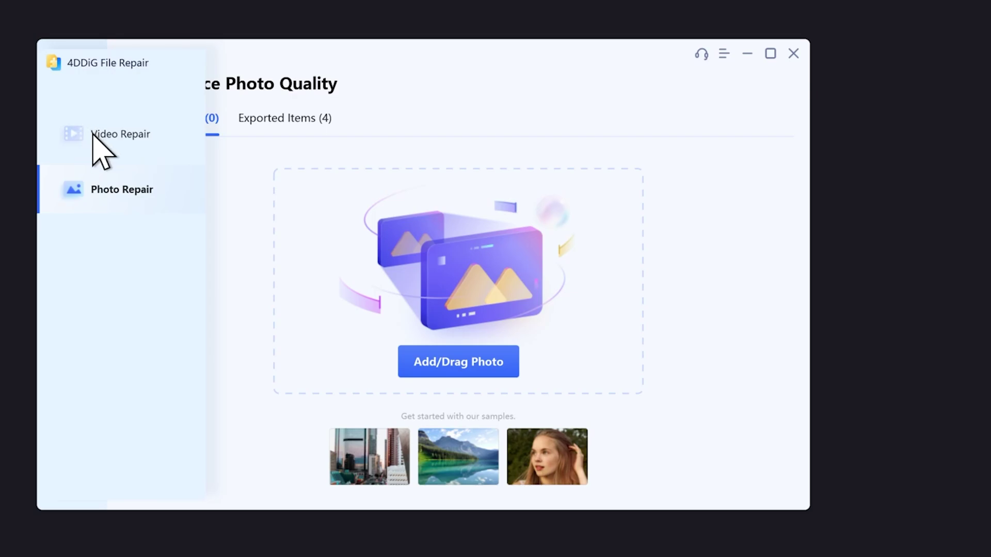
# Switch to the Video Repair tool from the sidebar
pyautogui.click(94, 129)
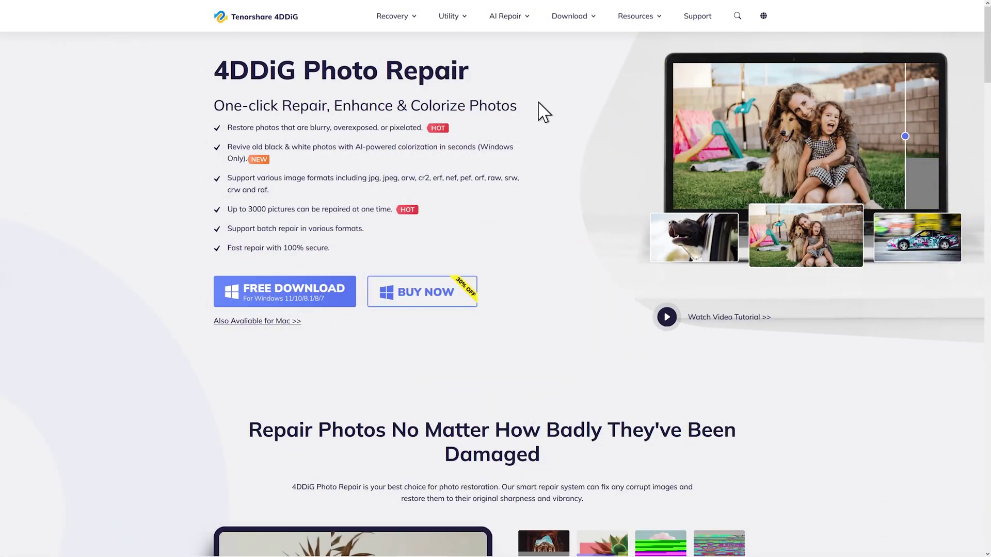
# Browse the top of the 4DDiG Photo Repair page, showing its repair, enhancement and colorization features
pyautogui.moveTo(589, 32)
pyautogui.moveTo(510, 19)
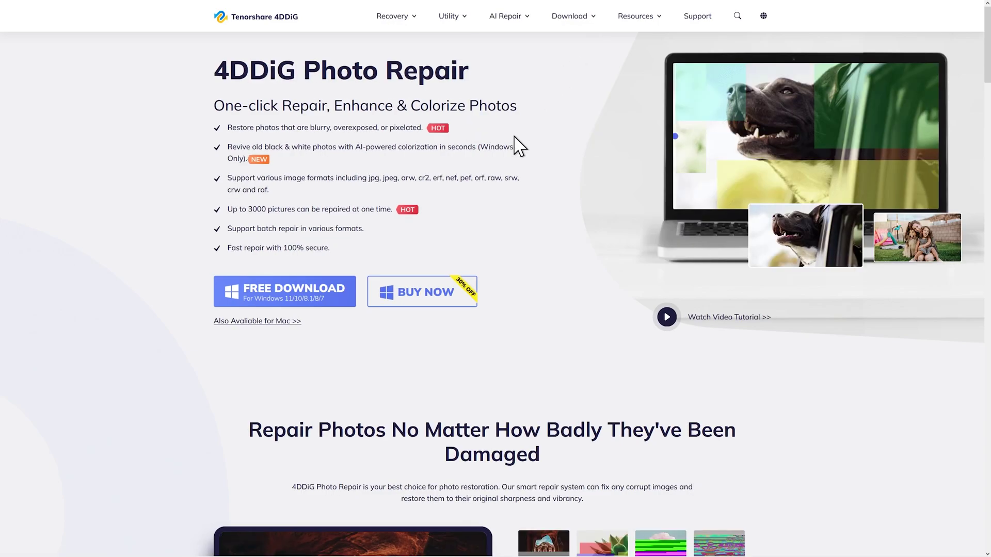
pyautogui.scroll(-1, 552, 245)
pyautogui.scroll(1, 553, 246)
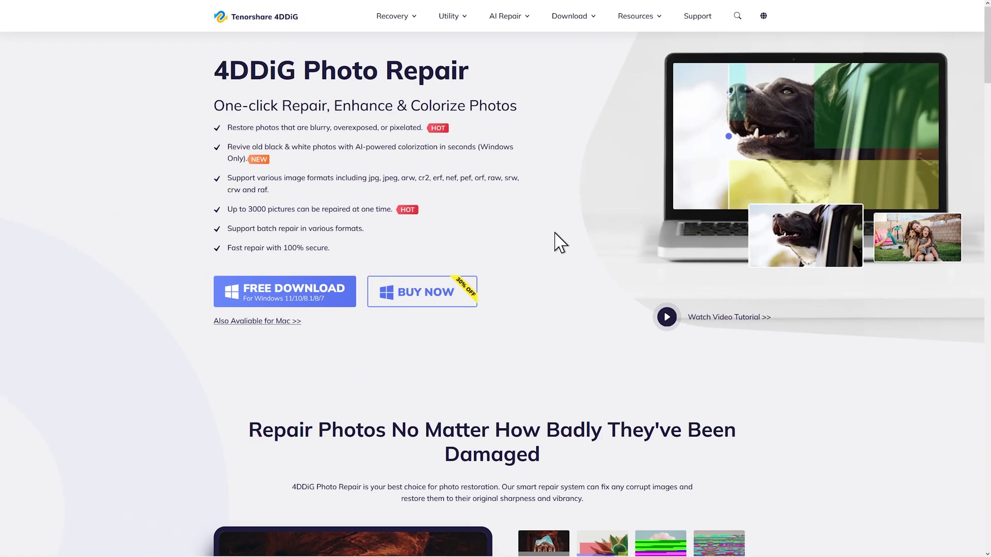